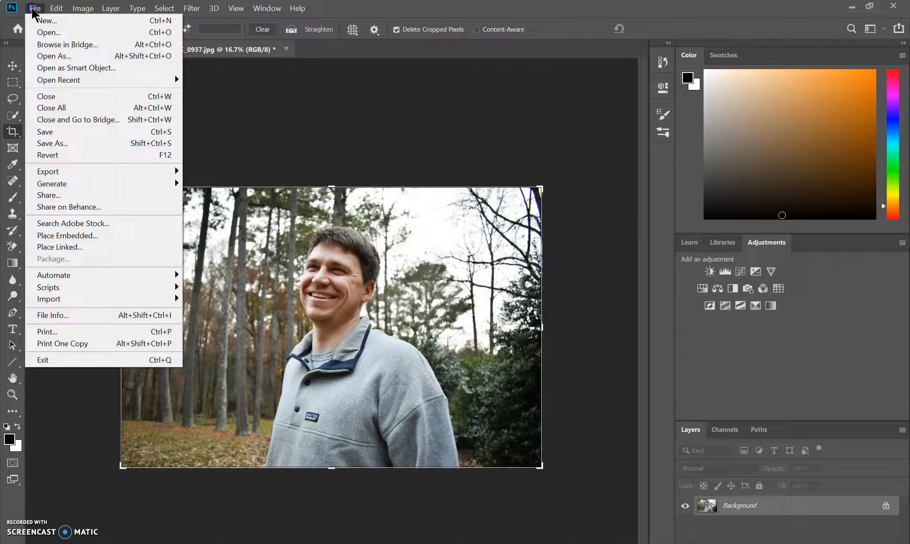
# - Set the crop aspect ratio of the DSC_0937.jpg photo to 4 by 6
pyautogui.click(256, 118)
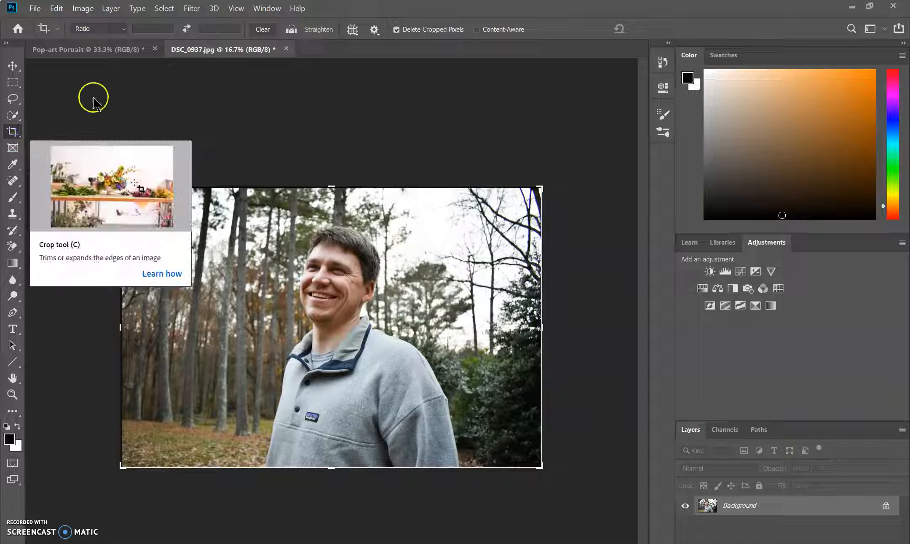
pyautogui.click(152, 29)
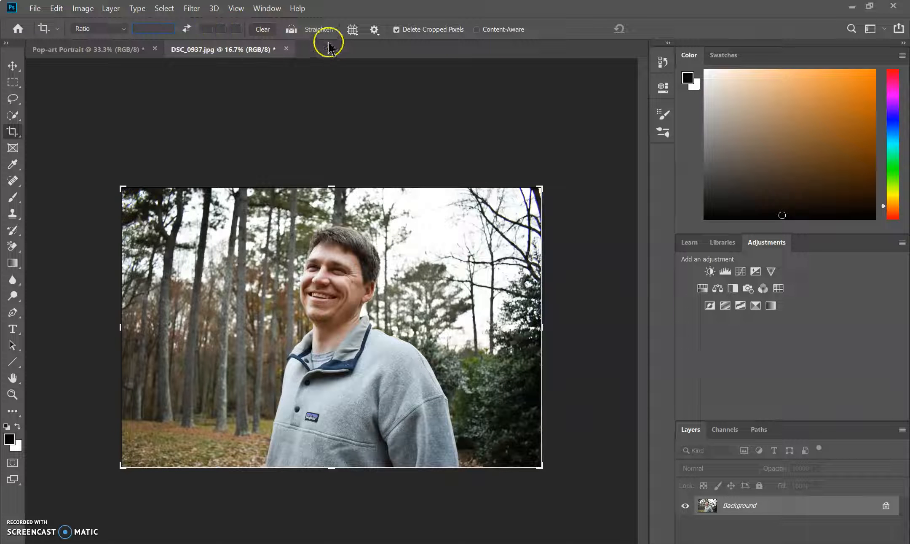
pyautogui.write('4')
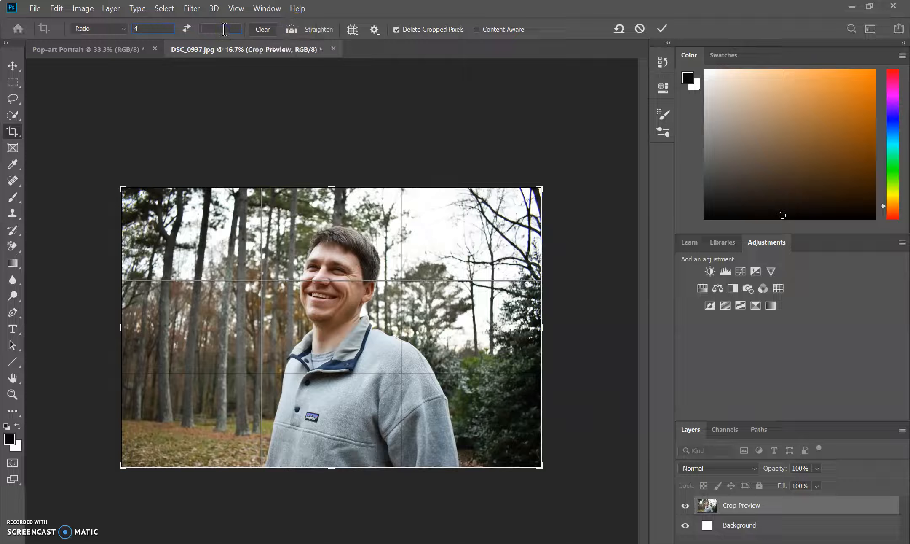
pyautogui.click(224, 29)
pyautogui.write('6')
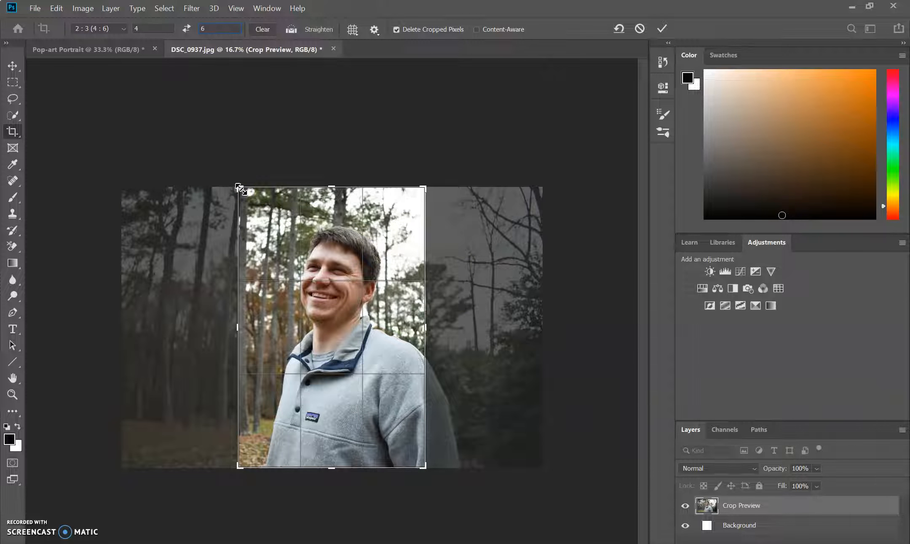
# - Shrink the crop frame until it tightly surrounds the man's head, neck and jacket collar
pyautogui.moveTo(241, 189); pyautogui.dragTo(255, 203)
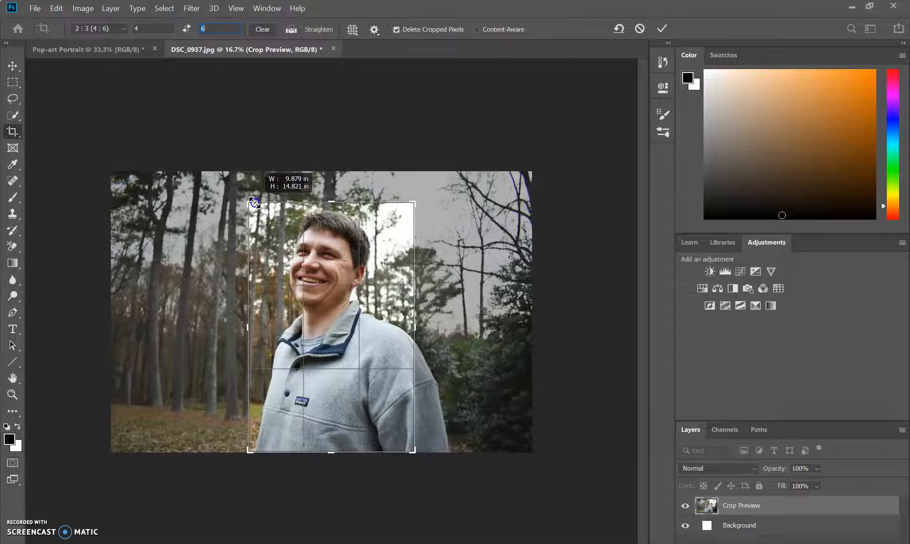
pyautogui.moveTo(413, 447); pyautogui.dragTo(394, 420)
pyautogui.moveTo(266, 425); pyautogui.dragTo(274, 396)
pyautogui.click(375, 397)
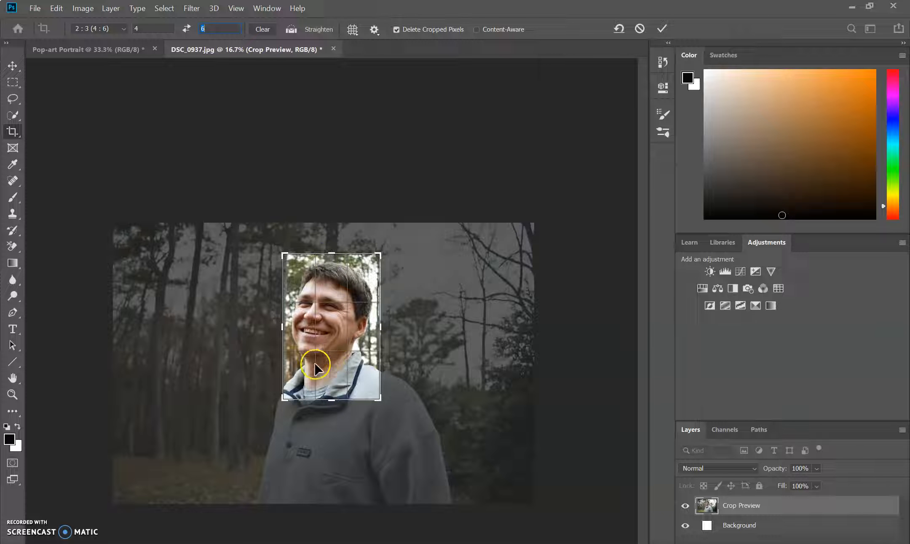
pyautogui.click(350, 29)
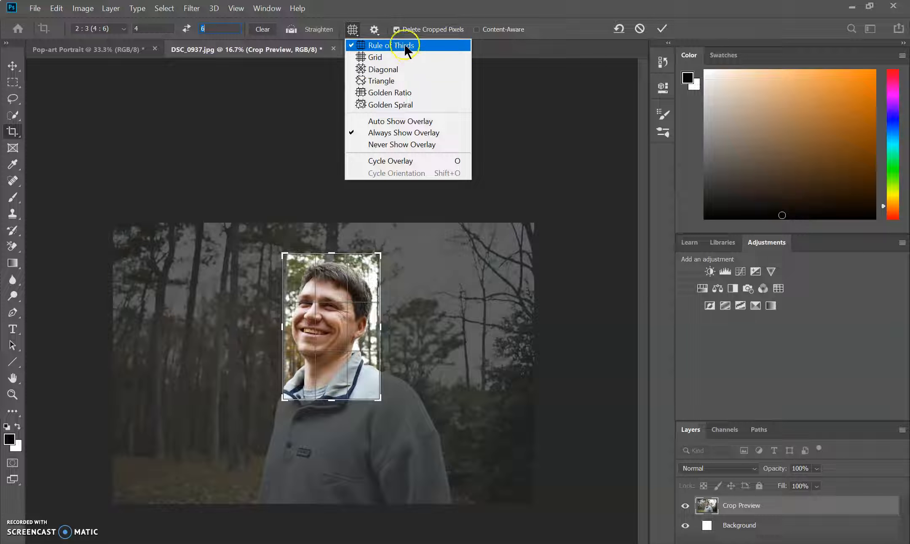
pyautogui.click(383, 146)
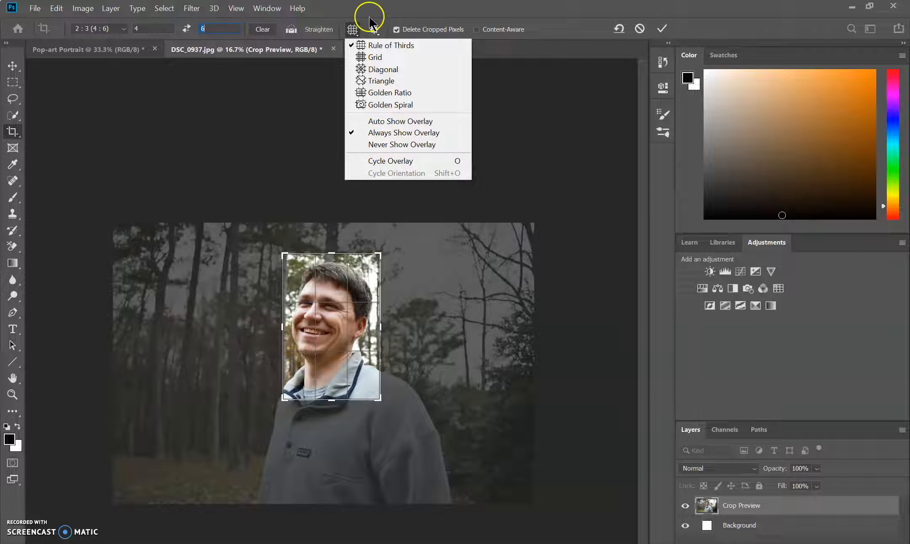
pyautogui.click(352, 29)
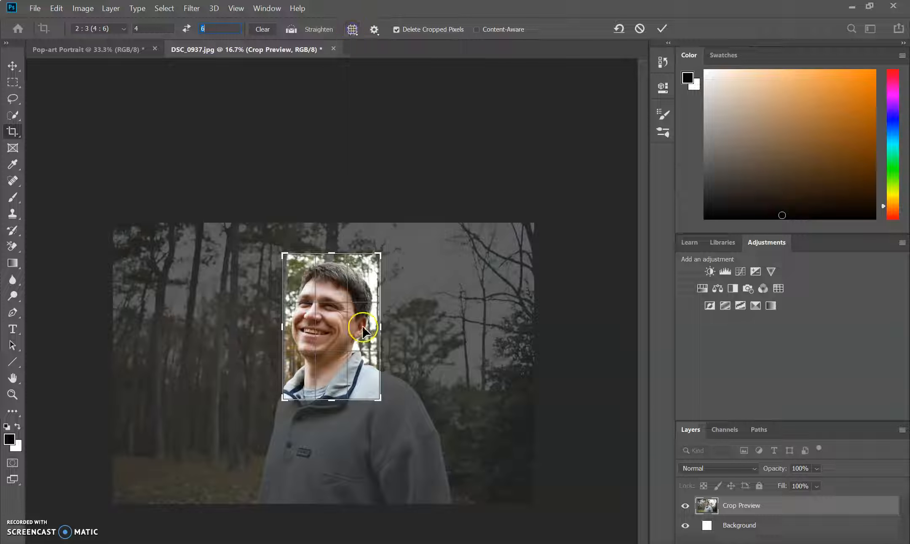
# - Nudge the photo inside the crop frame to centre the face, and apply the crop
pyautogui.click(334, 332)
pyautogui.moveTo(334, 332); pyautogui.dragTo(329, 336)
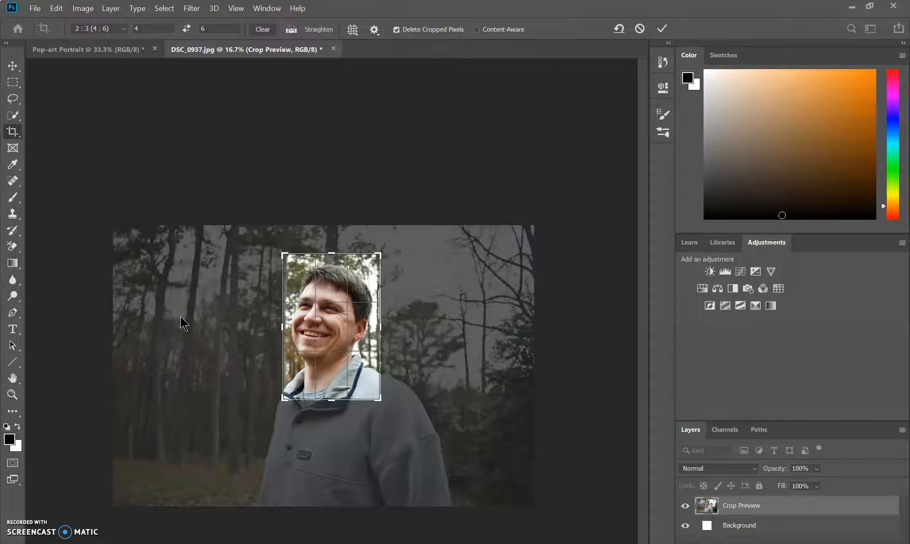
pyautogui.press('Return')
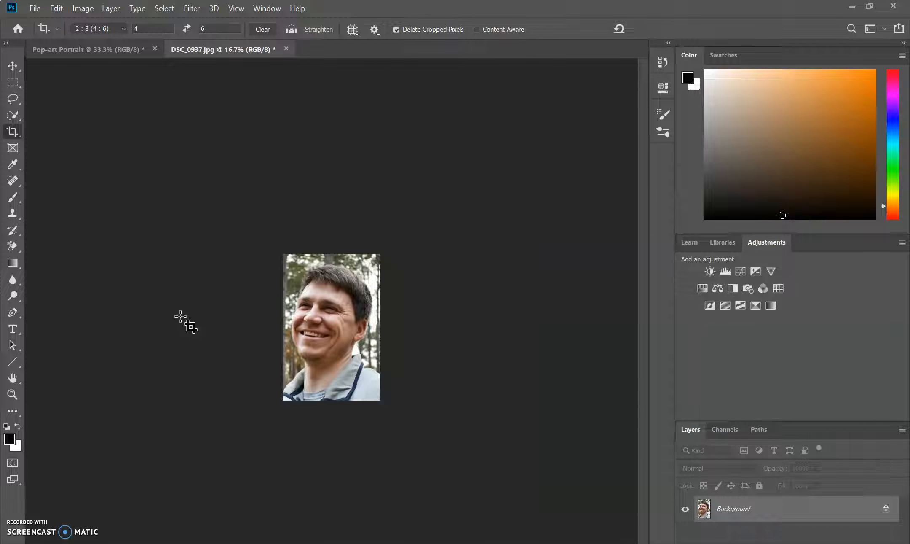
pyautogui.click(136, 289)
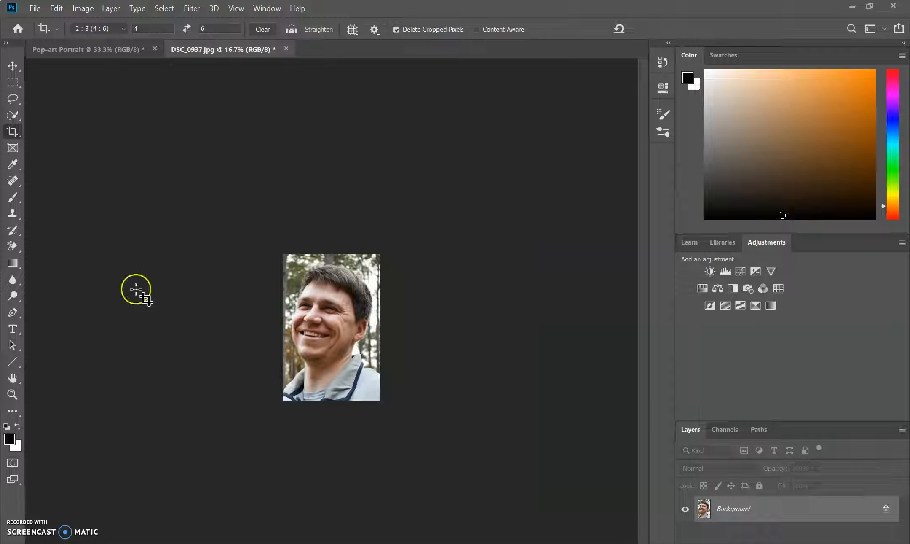
# - Resize the cropped image to a width of 4 inches, keeping its proportions
pyautogui.click(83, 9)
pyautogui.click(100, 93)
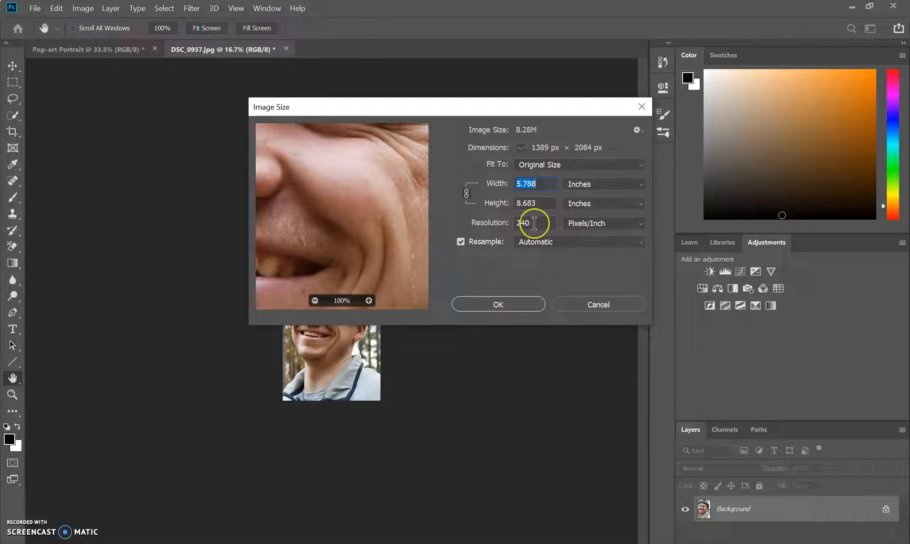
pyautogui.write('4')
pyautogui.click(501, 304)
pyautogui.press('c')
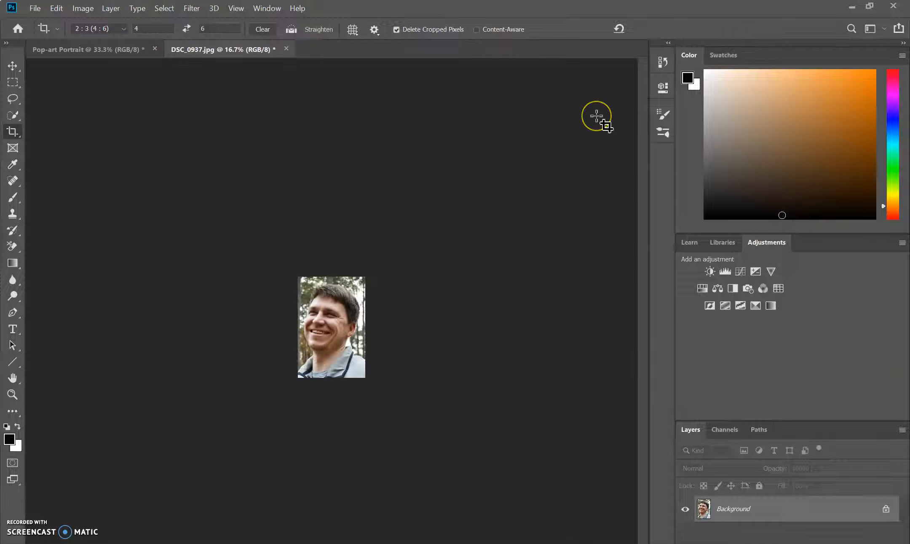
# - Duplicate the Background layer of the cropped portrait
pyautogui.hotkey('ctrl', '-')
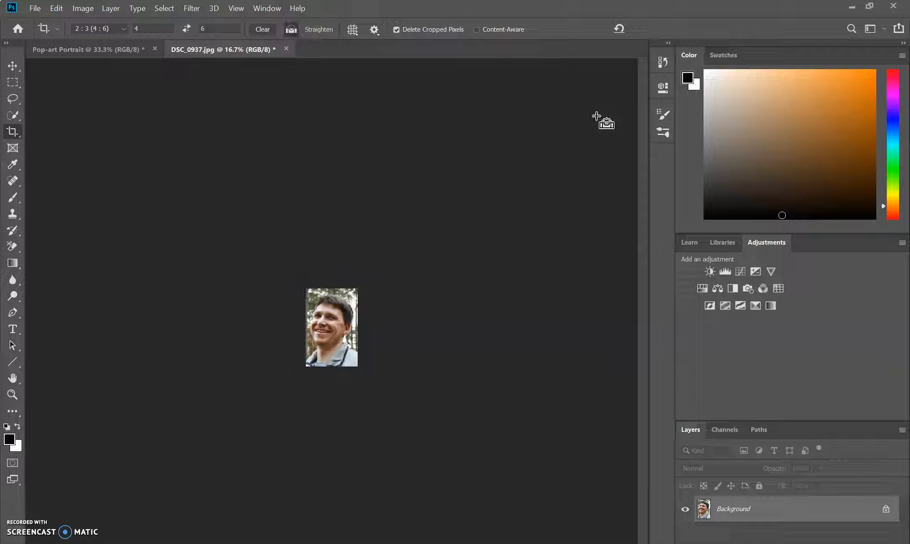
pyautogui.hotkey('ctrl', '+')
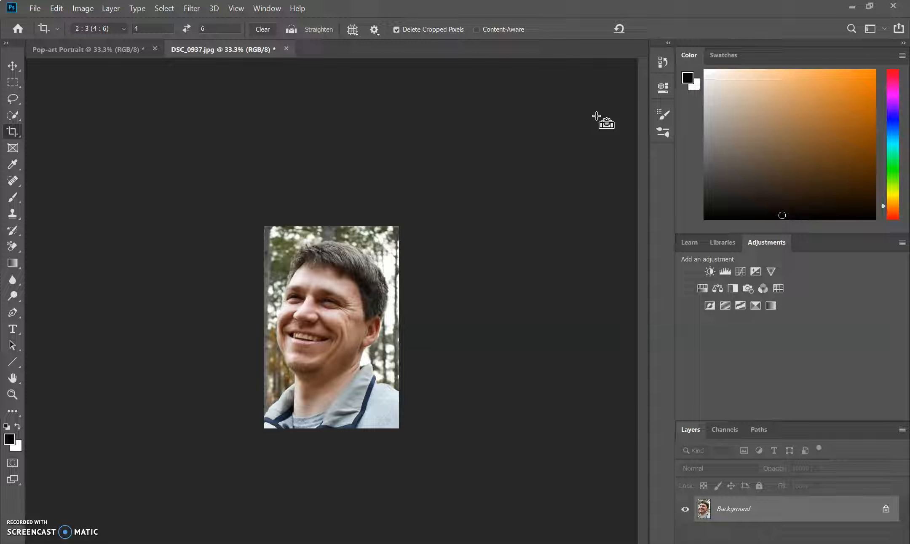
pyautogui.hotkey('ctrl', '+')
pyautogui.hotkey('ctrl', '+')
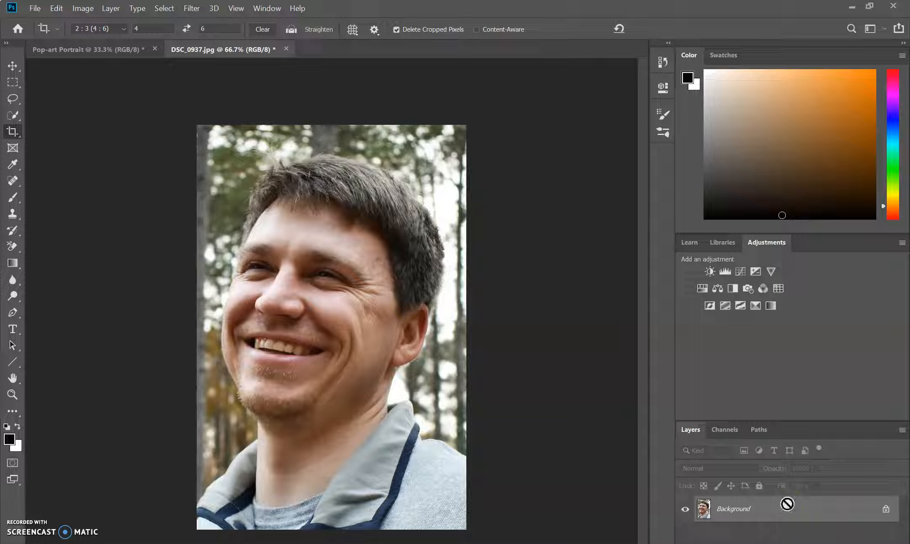
pyautogui.hotkey('ctrl', 'j')
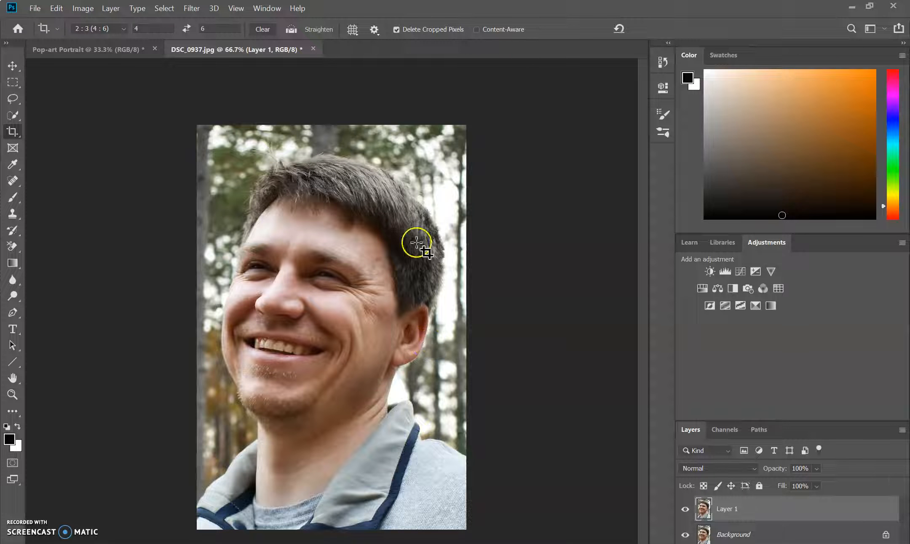
# - Apply Brightness/Contrast to the duplicated layer with brightness 63 and contrast 40
pyautogui.click(13, 65)
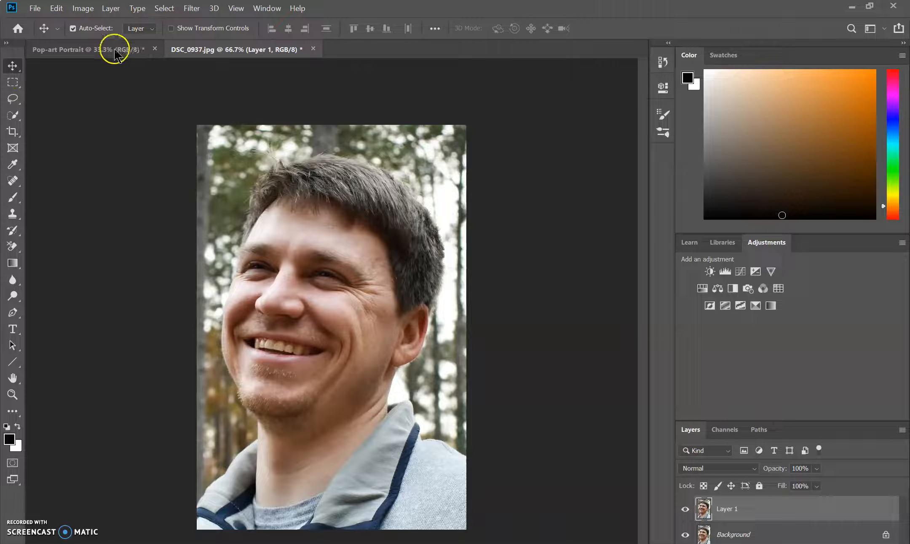
pyautogui.click(83, 8)
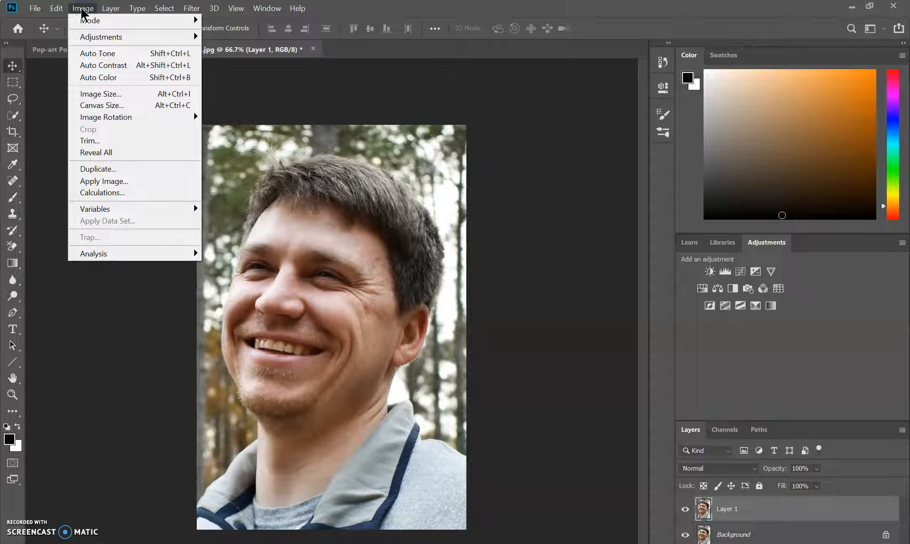
pyautogui.moveTo(90, 38)
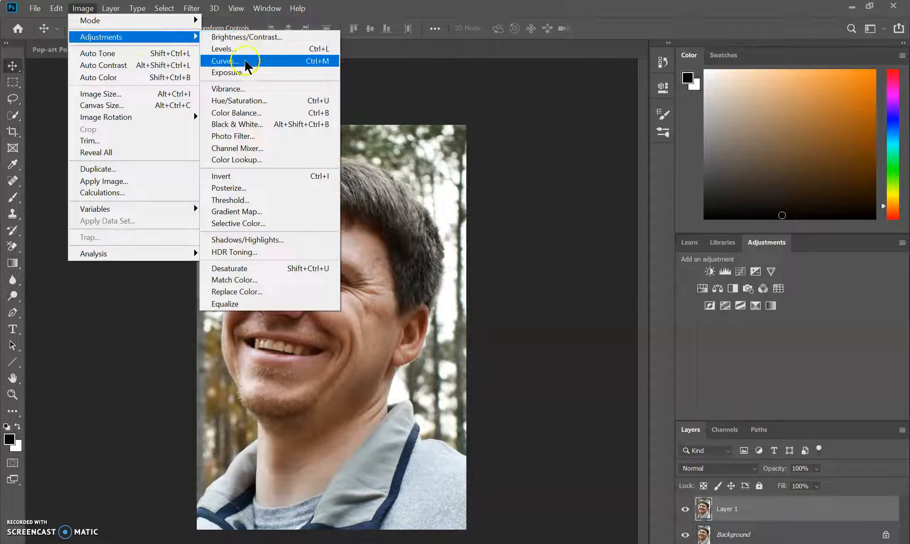
pyautogui.click(247, 37)
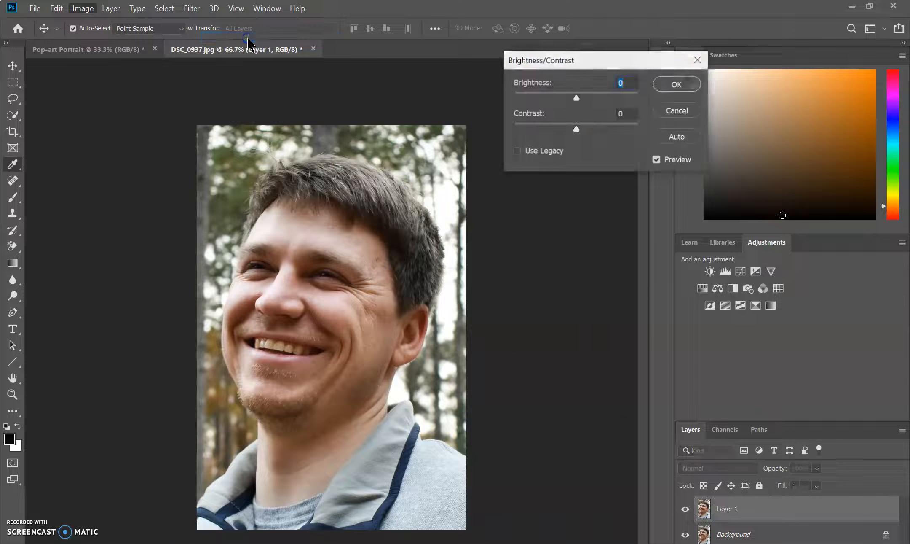
pyautogui.moveTo(598, 99); pyautogui.dragTo(575, 128)
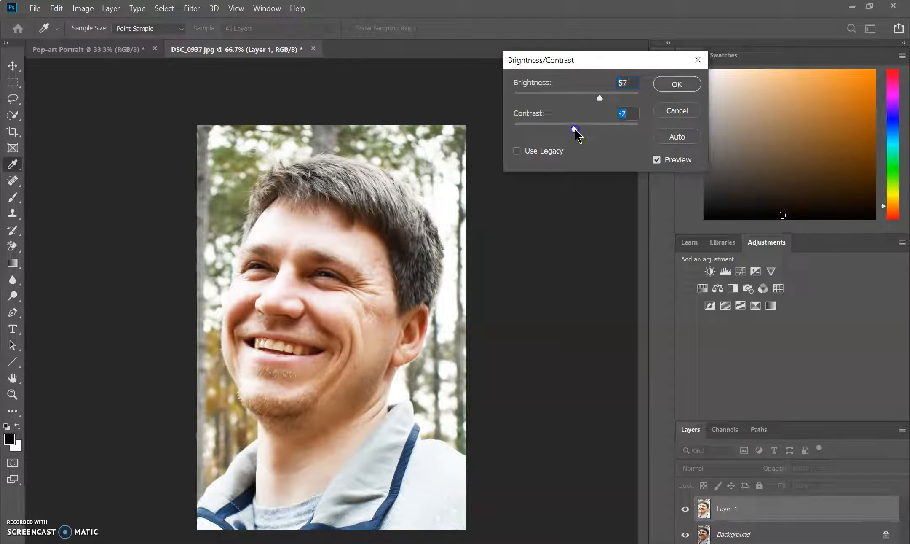
pyautogui.click(598, 104)
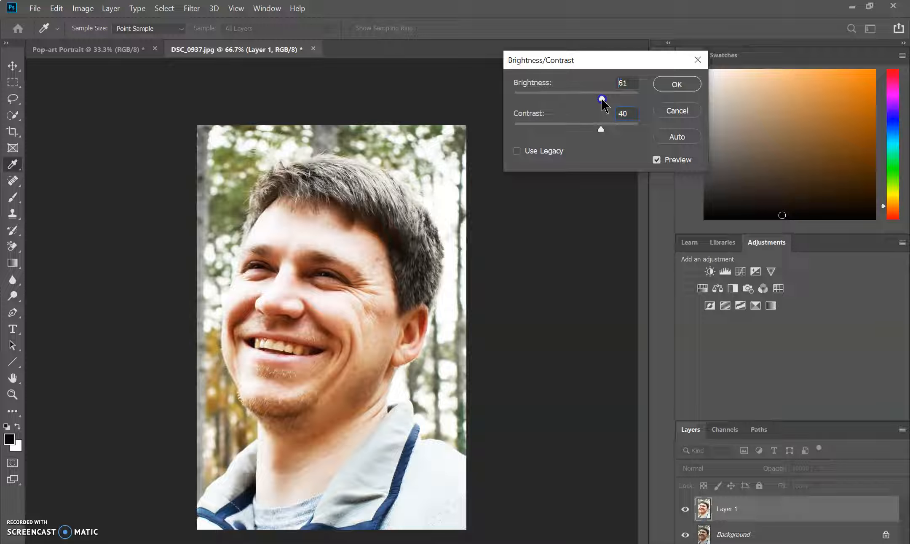
pyautogui.moveTo(607, 99); pyautogui.dragTo(603, 100)
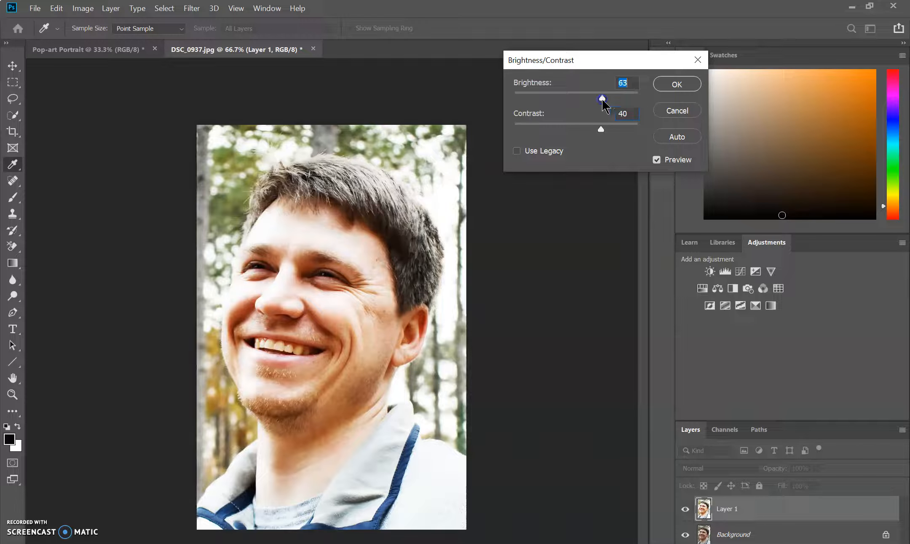
pyautogui.click(666, 83)
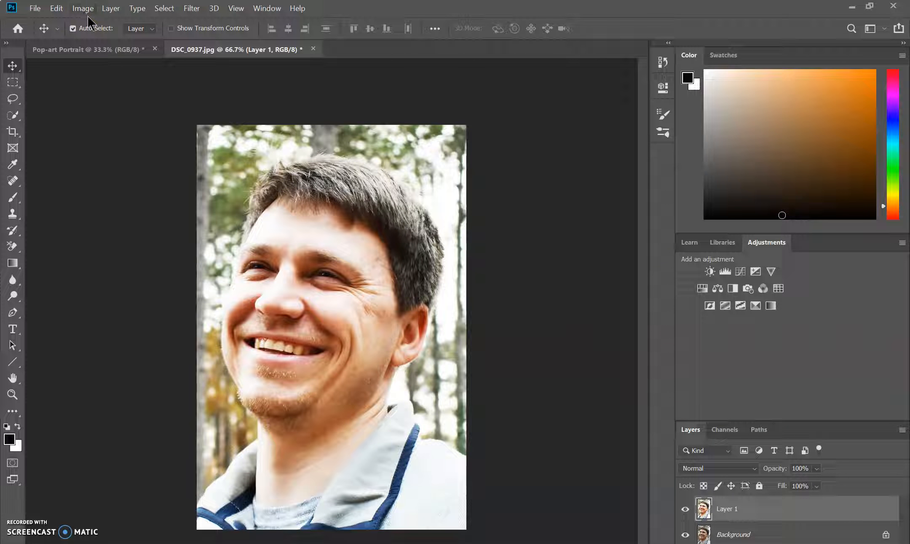
# - Convert the duplicated layer to pure black and white using Threshold at level 122
pyautogui.click(87, 13)
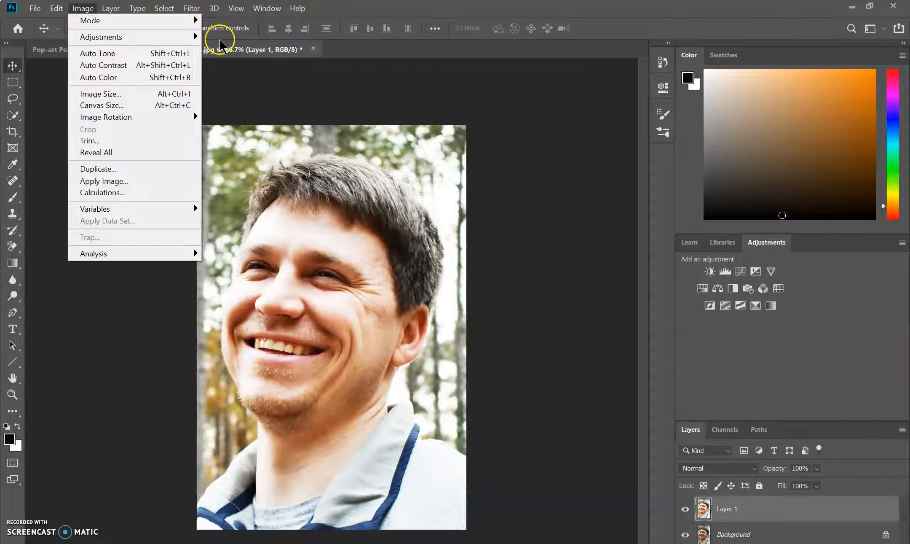
pyautogui.moveTo(179, 41)
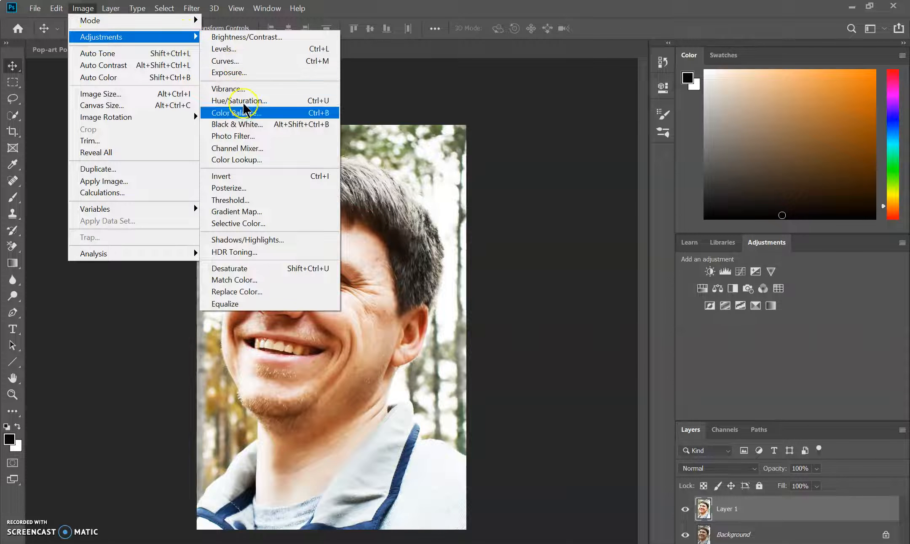
pyautogui.click(238, 200)
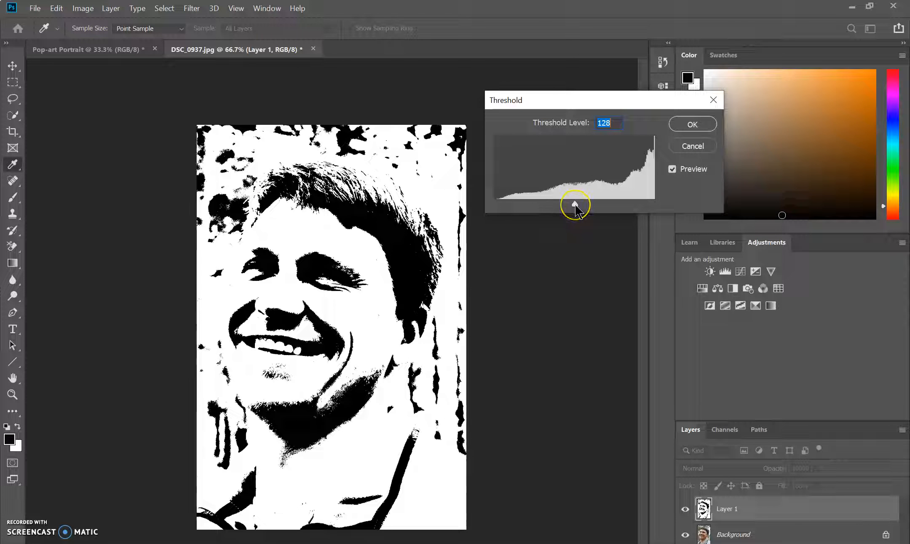
pyautogui.moveTo(576, 204)
pyautogui.mouseDown()
pyautogui.moveTo(638, 205)
pyautogui.moveTo(550, 204)
pyautogui.moveTo(579, 205)
pyautogui.moveTo(572, 204)
pyautogui.mouseUp()
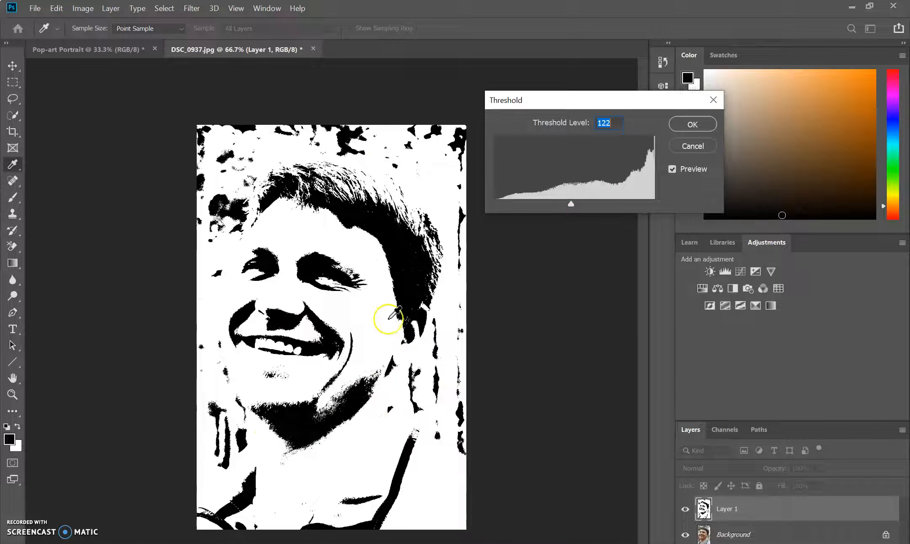
pyautogui.click(692, 124)
pyautogui.press('v')
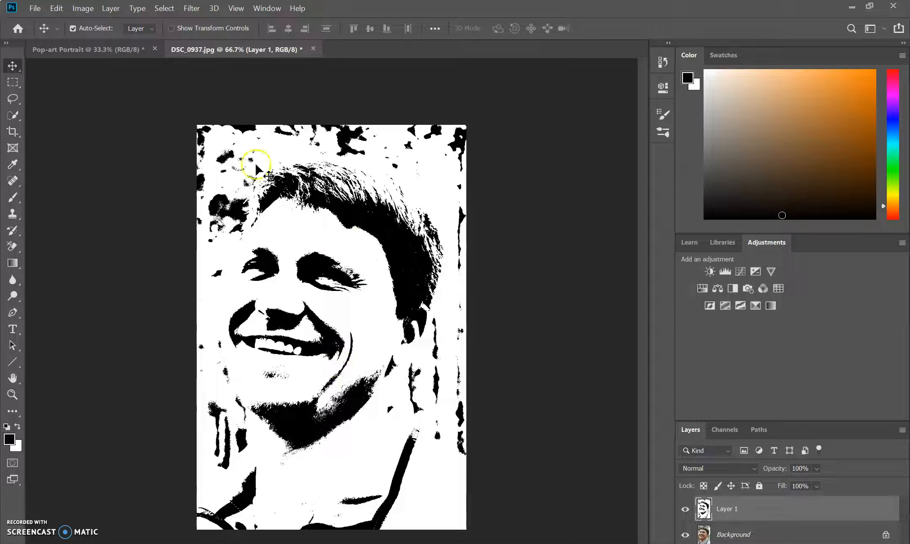
# - Select the portrait's black areas with Color Range by sampling black at fuzziness 40, using the Image preview
pyautogui.click(163, 9)
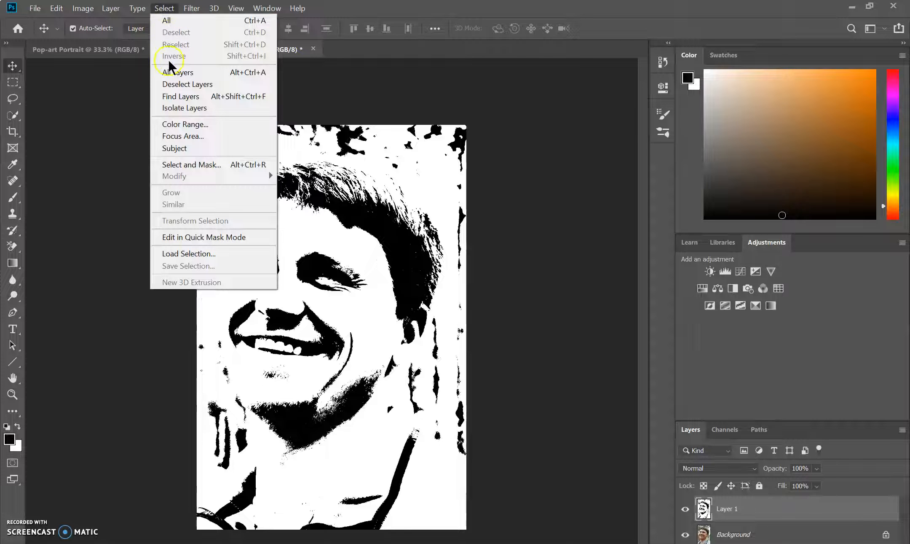
pyautogui.click(190, 124)
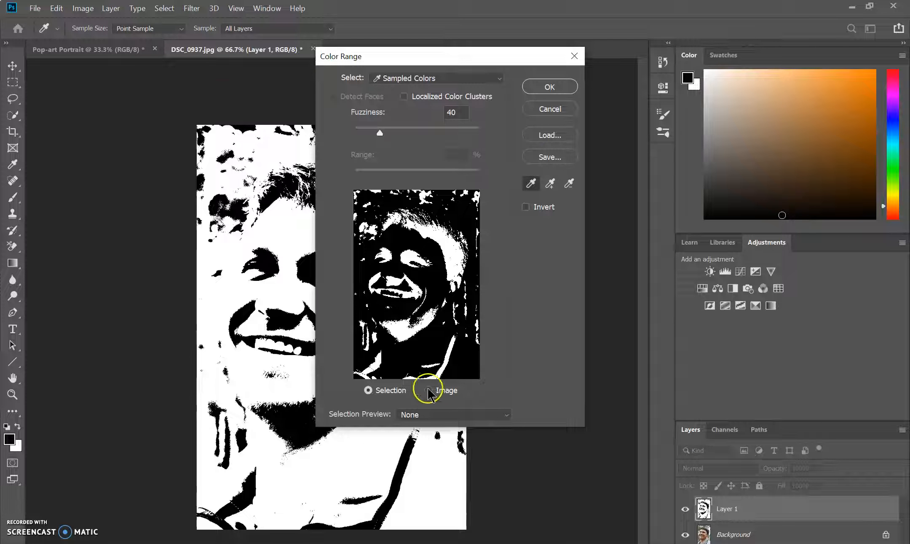
pyautogui.click(429, 390)
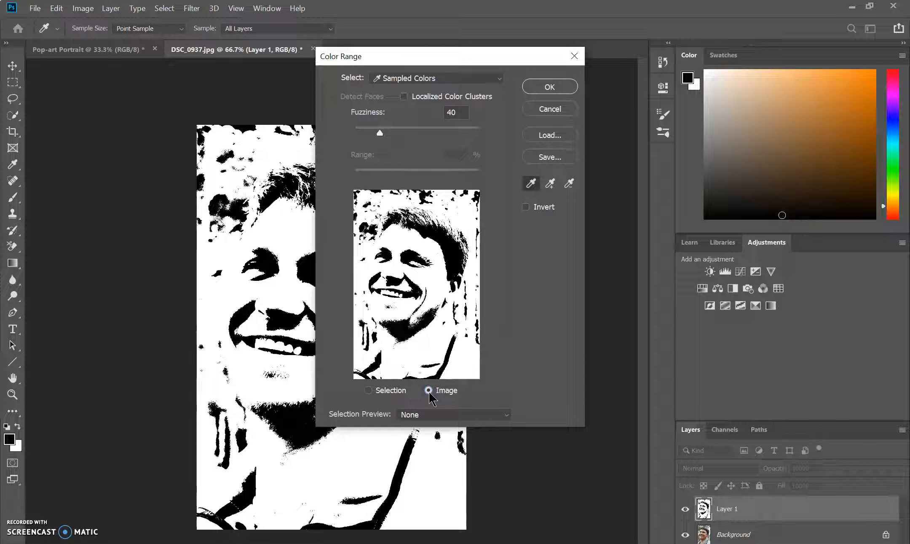
pyautogui.click(251, 247)
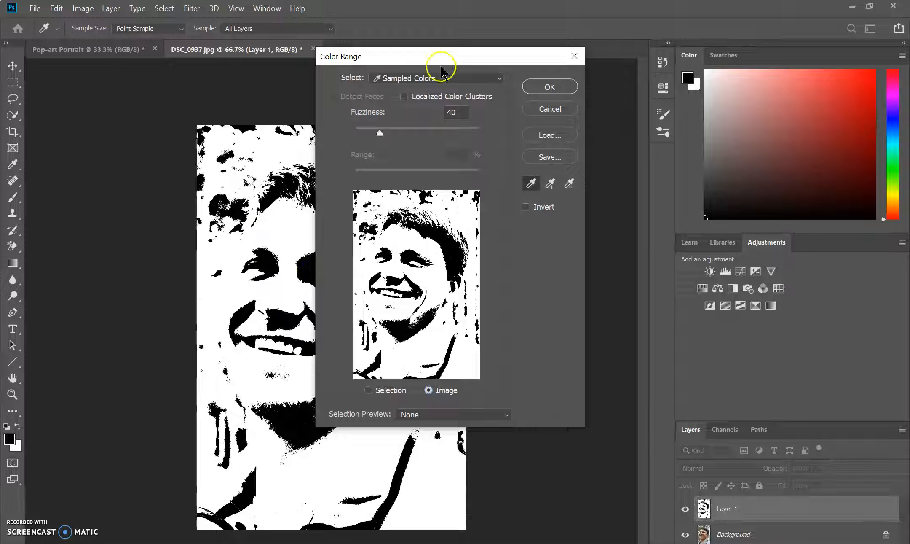
pyautogui.click(551, 87)
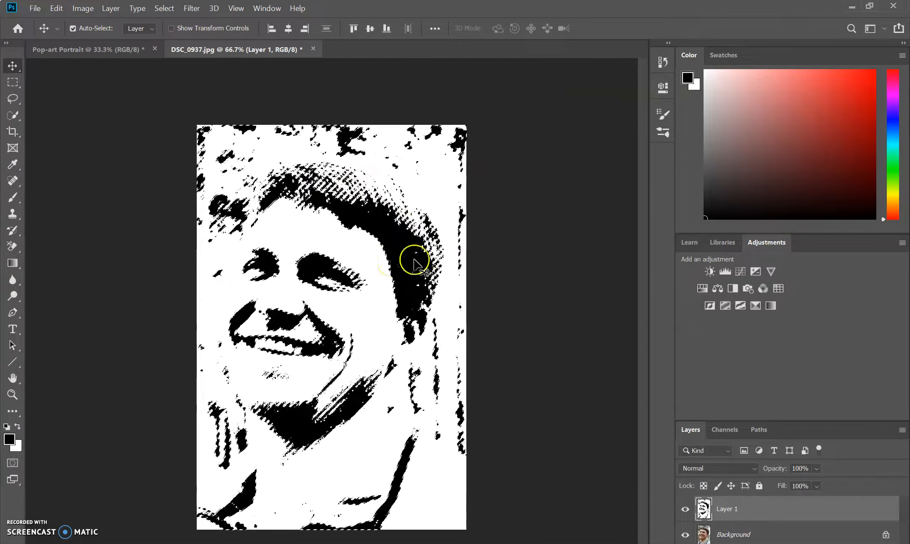
# - Set the foreground color to bright blue, hex 1818f7
pyautogui.moveTo(415, 301); pyautogui.dragTo(17, 467)
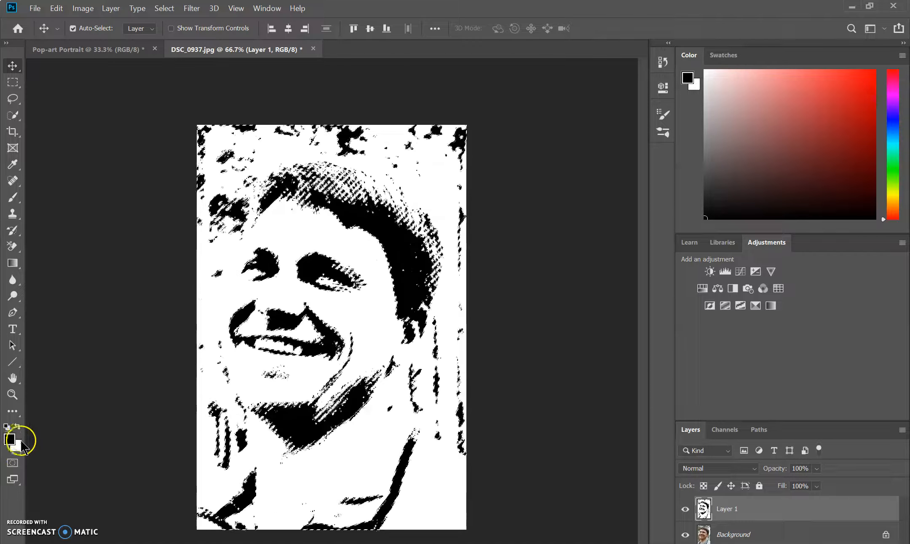
pyautogui.click(13, 437)
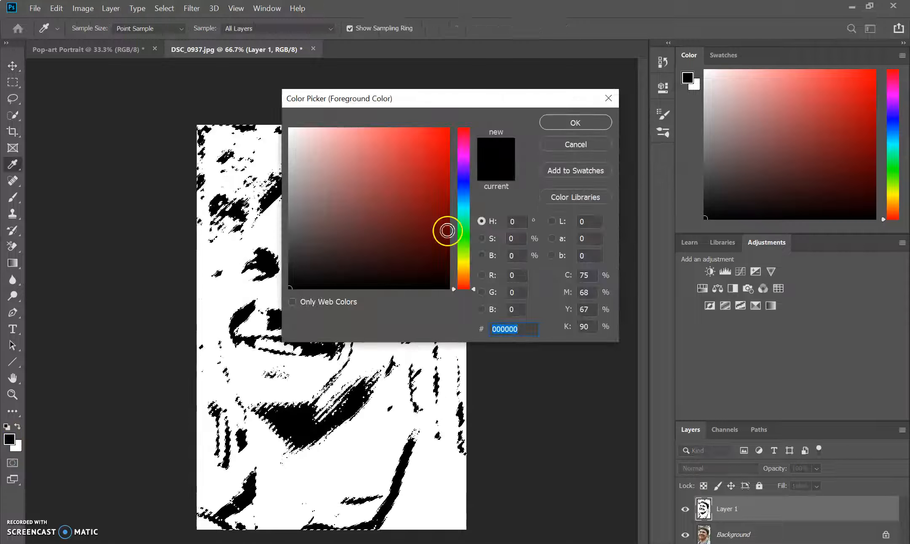
pyautogui.click(464, 182)
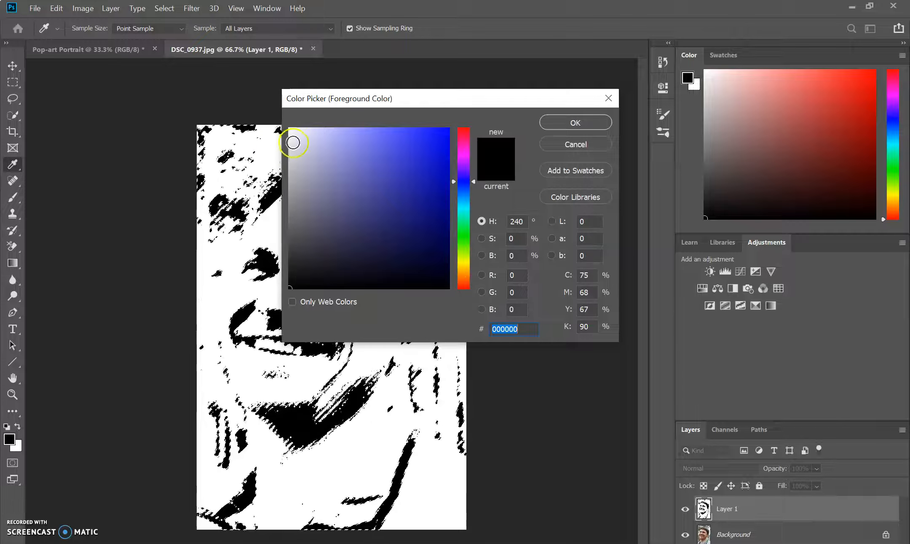
pyautogui.moveTo(297, 134)
pyautogui.mouseDown()
pyautogui.moveTo(446, 130)
pyautogui.moveTo(425, 252)
pyautogui.moveTo(361, 225)
pyautogui.moveTo(369, 273)
pyautogui.moveTo(365, 192)
pyautogui.moveTo(378, 148)
pyautogui.moveTo(439, 132)
pyautogui.mouseUp()
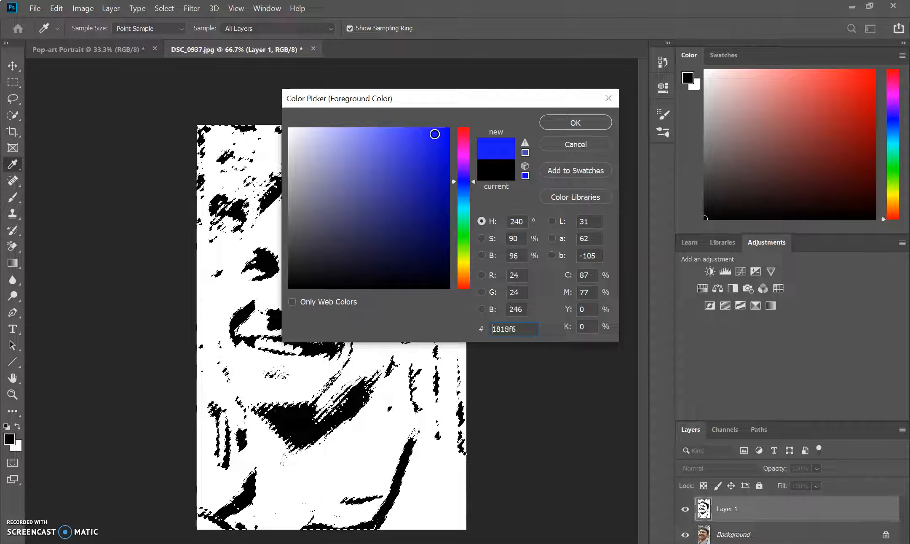
pyautogui.click(584, 124)
pyautogui.press('v')
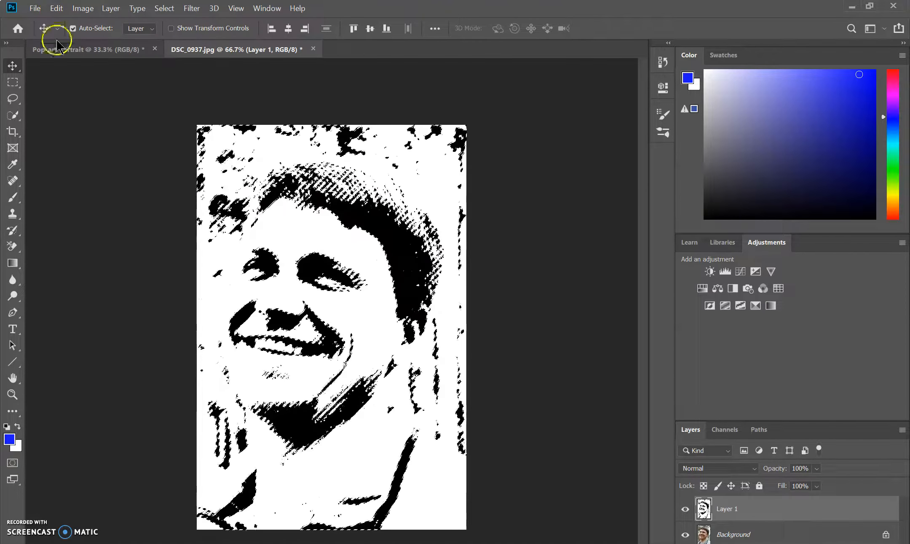
# - Fill the selected black areas with the foreground color in Normal mode at 100% opacity
pyautogui.click(56, 9)
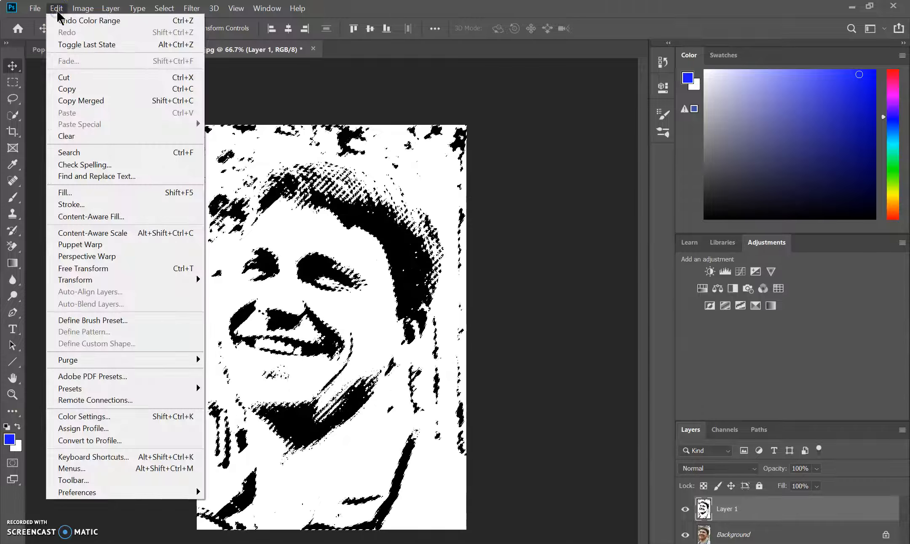
pyautogui.click(65, 192)
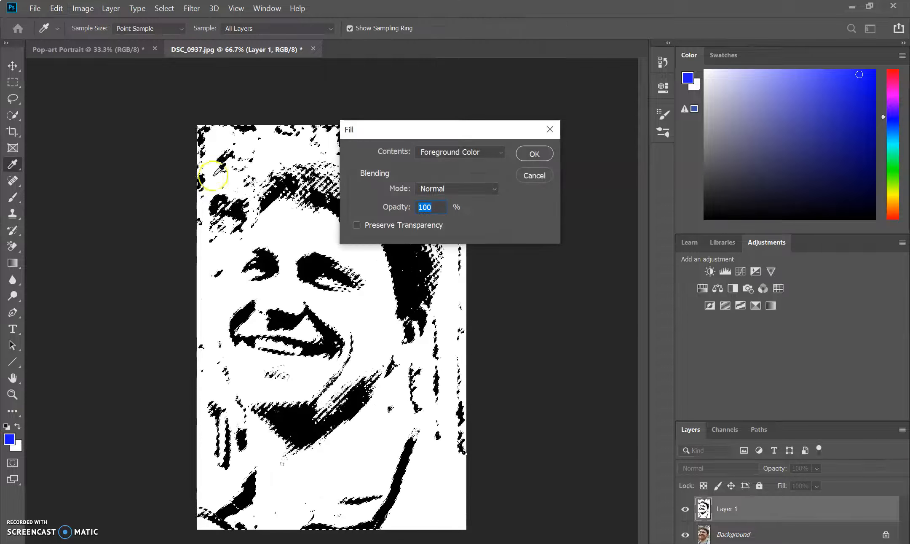
pyautogui.click(444, 154)
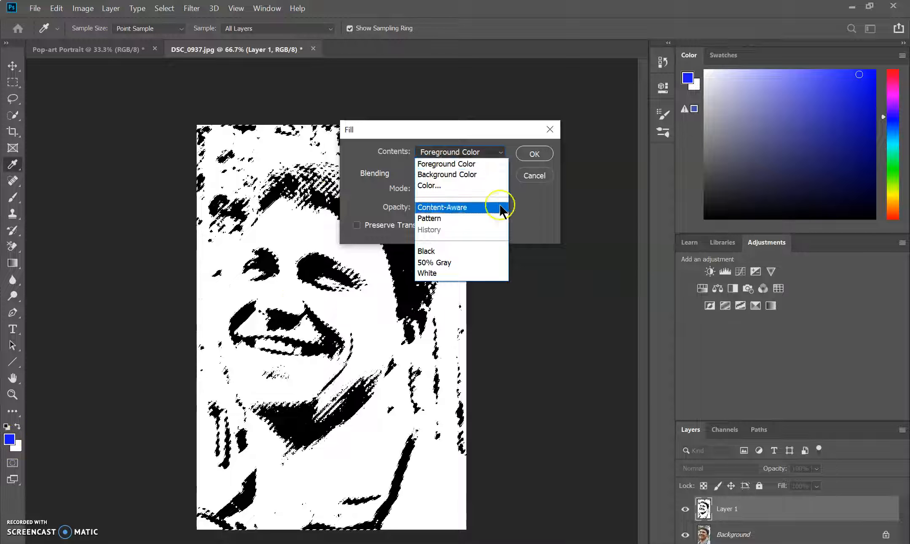
pyautogui.click(475, 165)
pyautogui.click(534, 154)
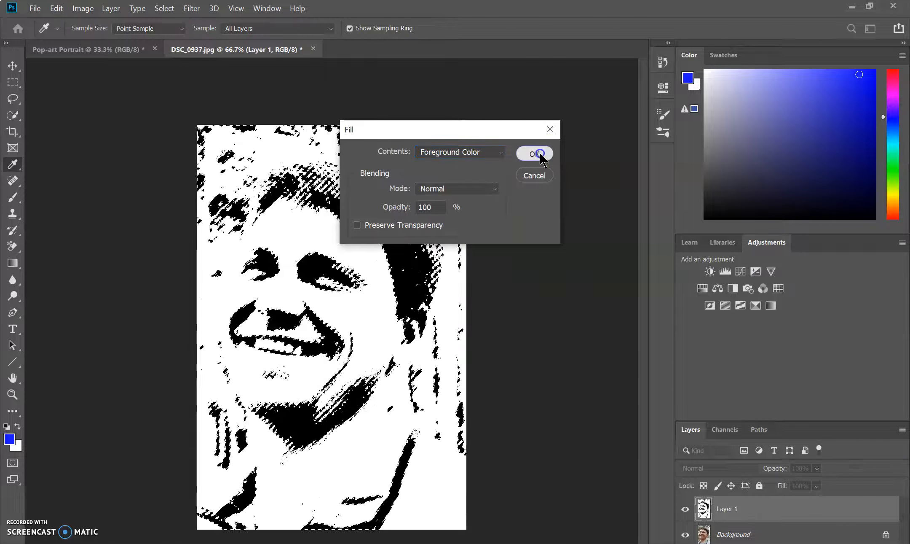
pyautogui.press('v')
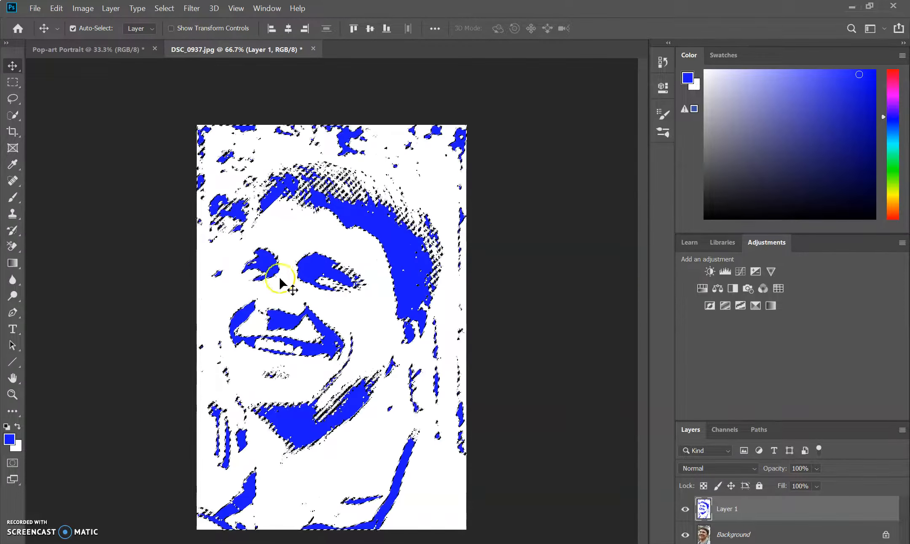
# - Invert the selection to the white areas and set the foreground color to orange, hex f78618
pyautogui.click(164, 8)
pyautogui.click(182, 56)
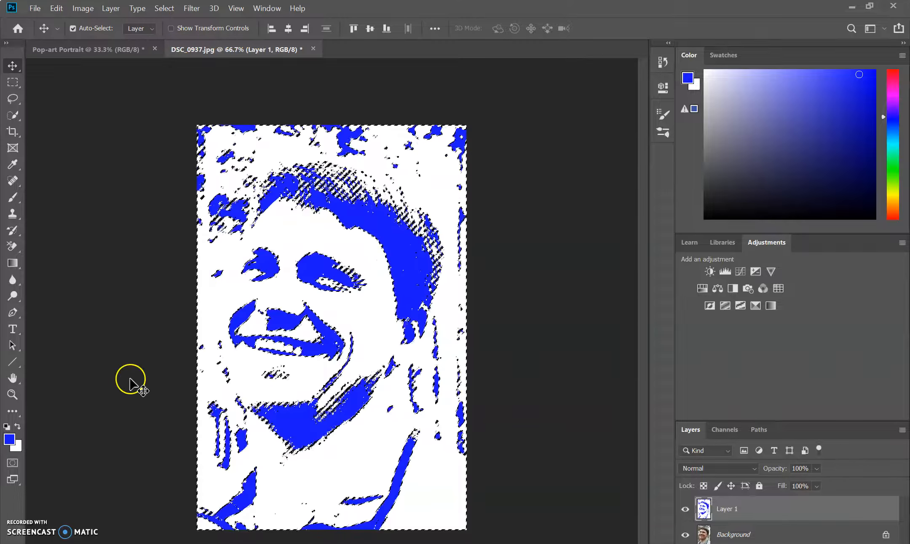
pyautogui.click(10, 440)
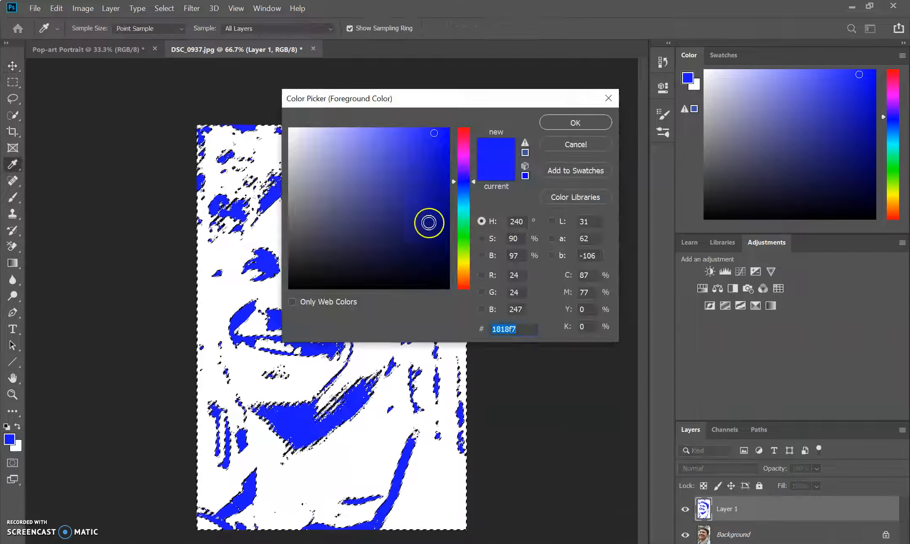
pyautogui.click(465, 270)
pyautogui.moveTo(465, 272); pyautogui.dragTo(464, 275)
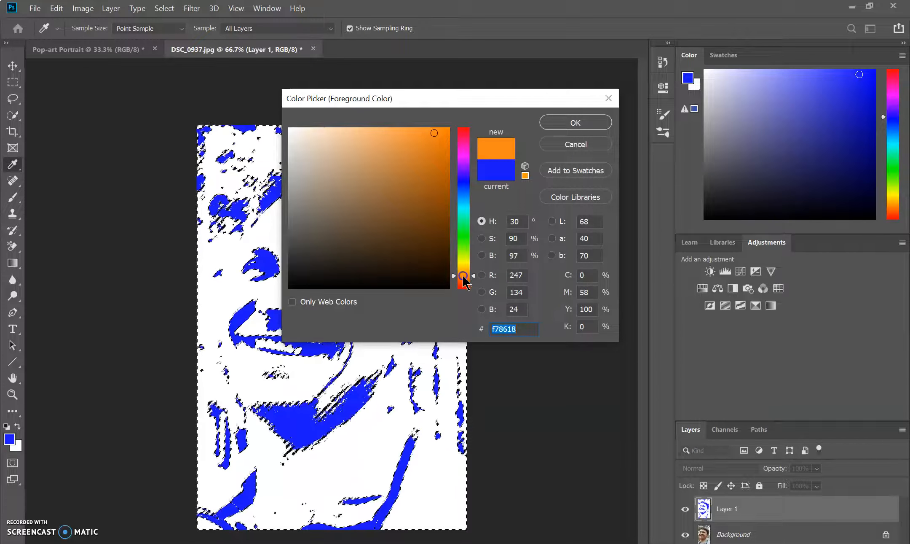
pyautogui.click(584, 120)
pyautogui.press('v')
# - Fill the selected white areas with the orange foreground color at 100% opacity, and clear the selection
pyautogui.click(59, 9)
pyautogui.click(65, 193)
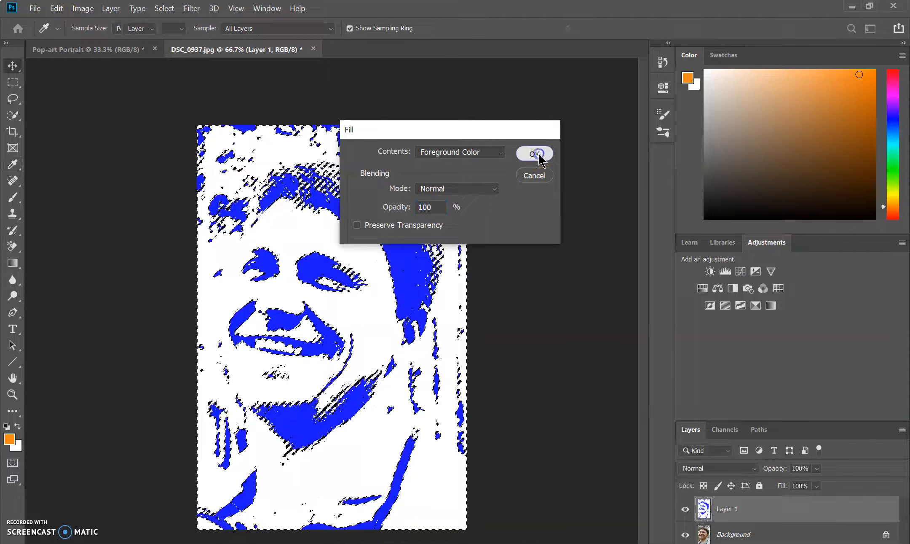
pyautogui.click(534, 154)
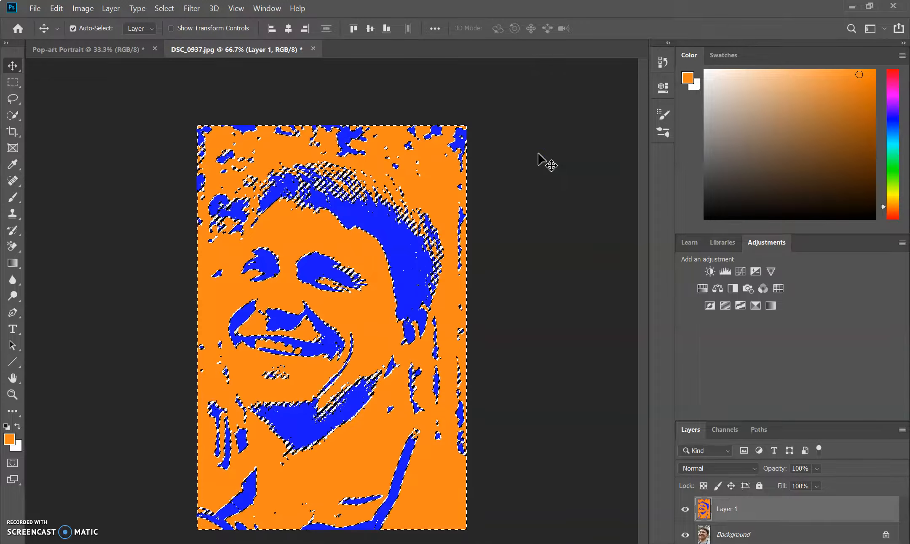
pyautogui.hotkey('ctrl', 'd')
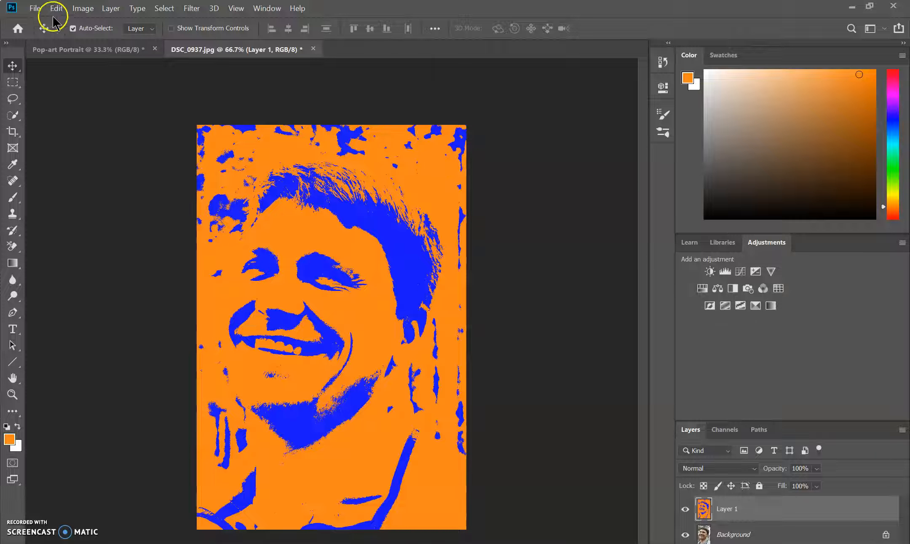
# - Save the portrait as a Photoshop file named face 1 in the 1Pop Art Portraits folder, with Maximize Compatibility on
pyautogui.click(35, 9)
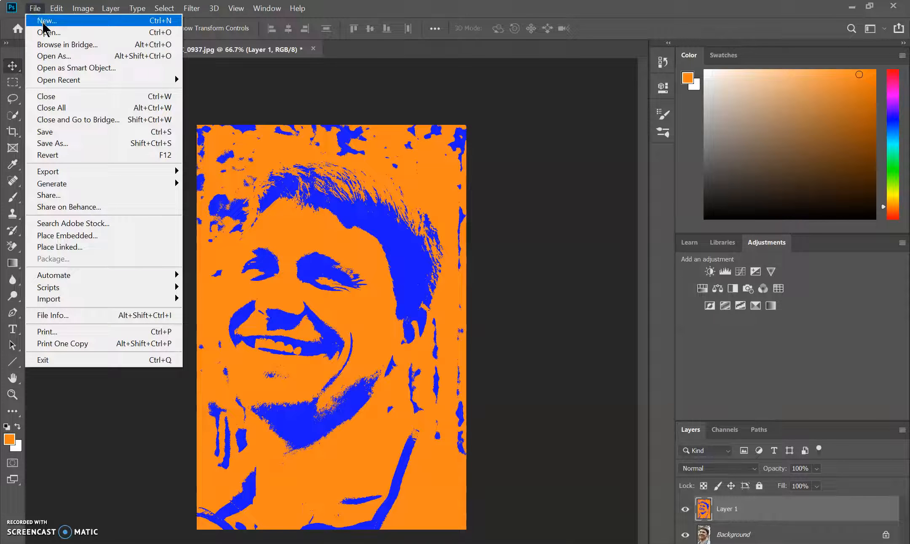
pyautogui.click(63, 148)
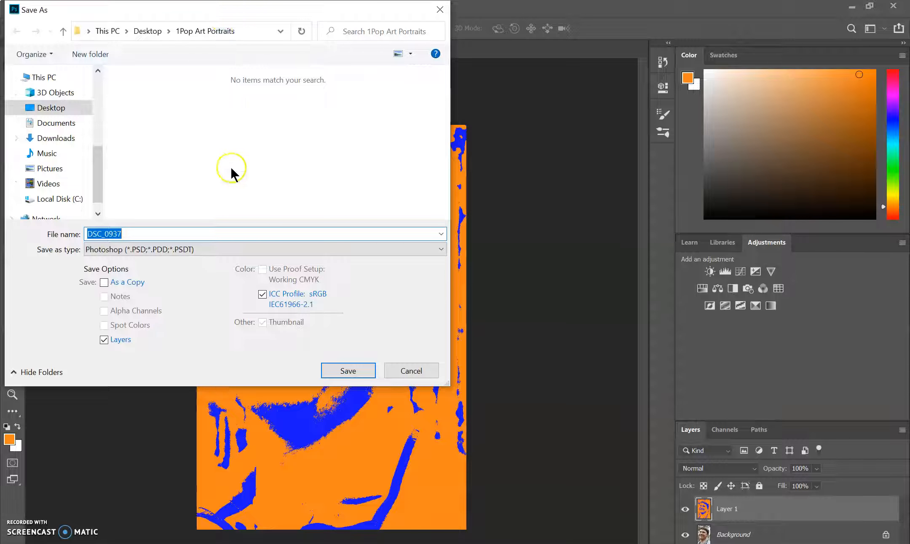
pyautogui.write('face 1')
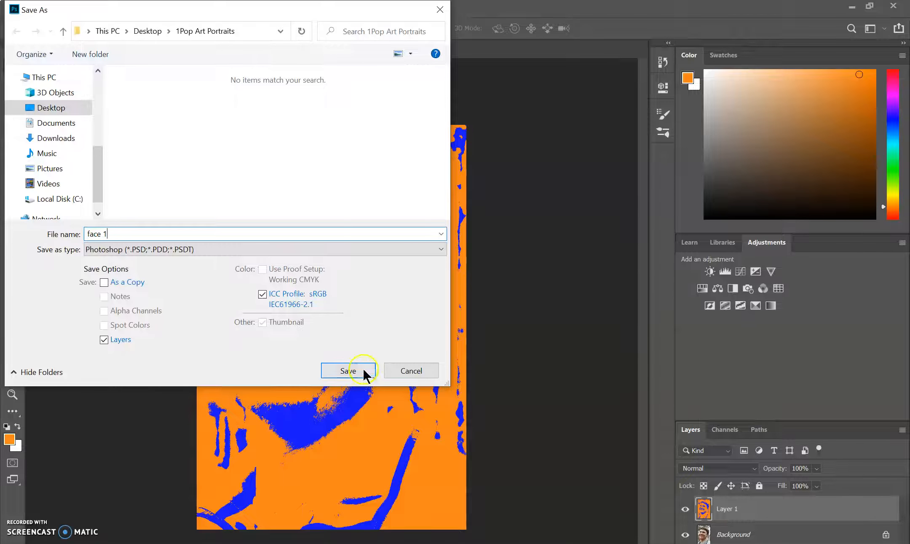
pyautogui.click(365, 374)
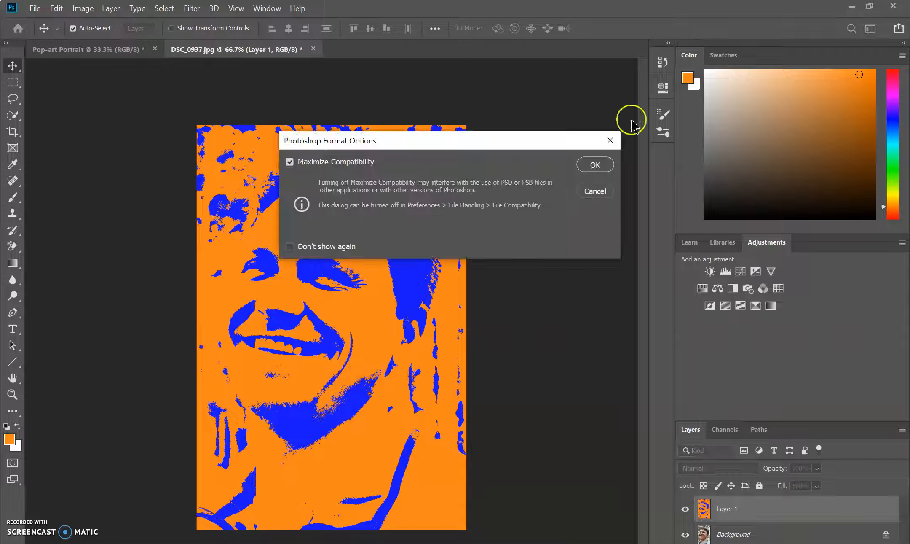
pyautogui.click(598, 164)
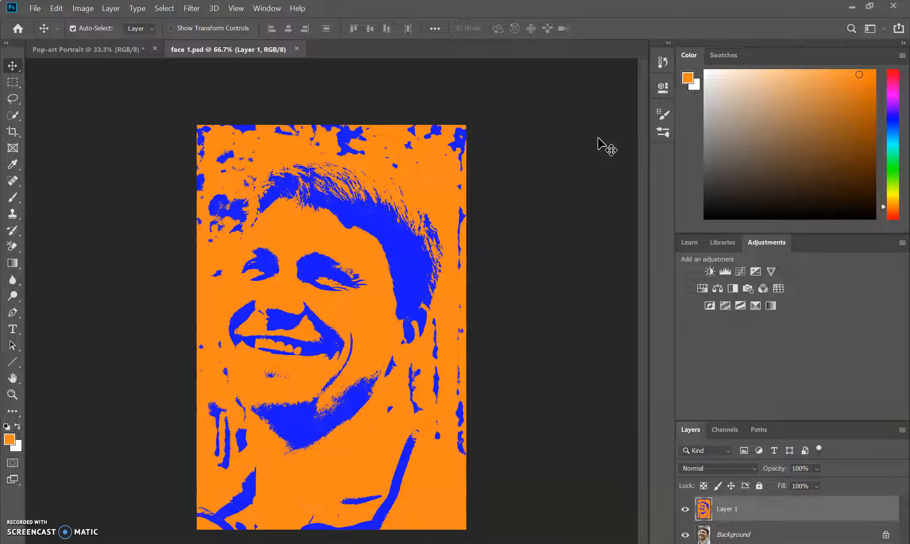
pyautogui.click(168, 9)
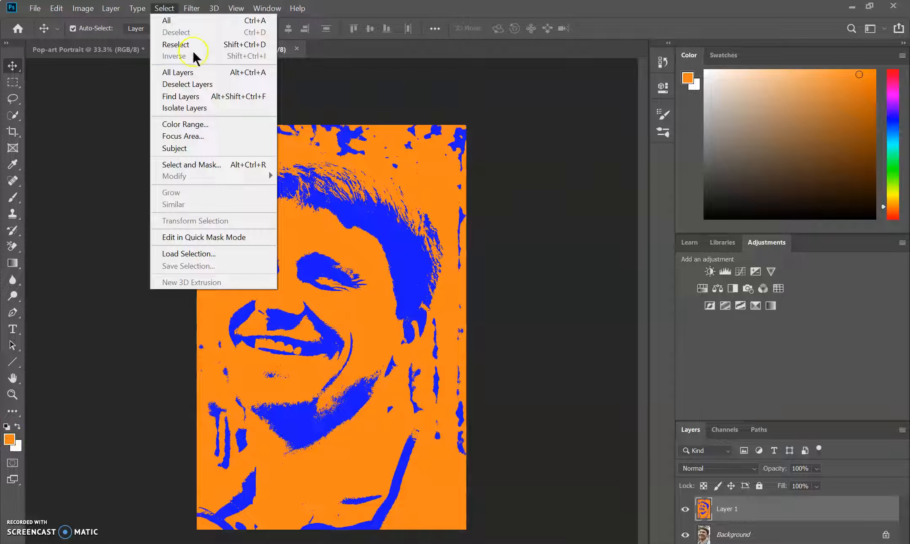
pyautogui.click(104, 124)
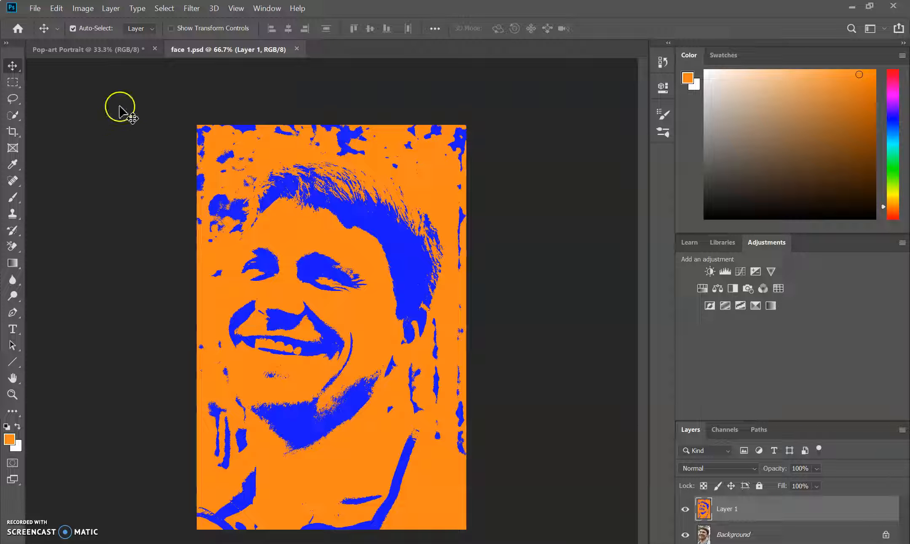
# - Recolor the portrait layer with Hue/Saturation using hue +23, saturation 0 and lightness 0
pyautogui.click(82, 10)
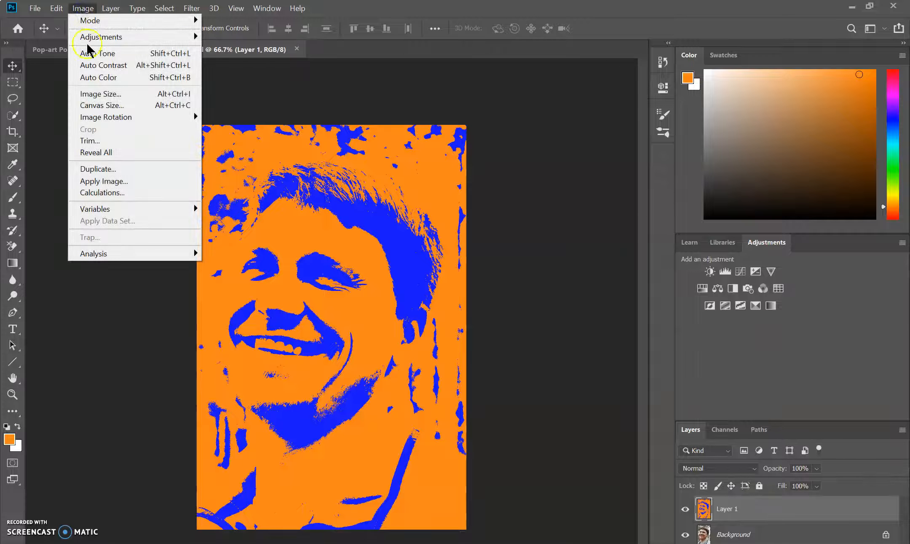
pyautogui.moveTo(122, 37)
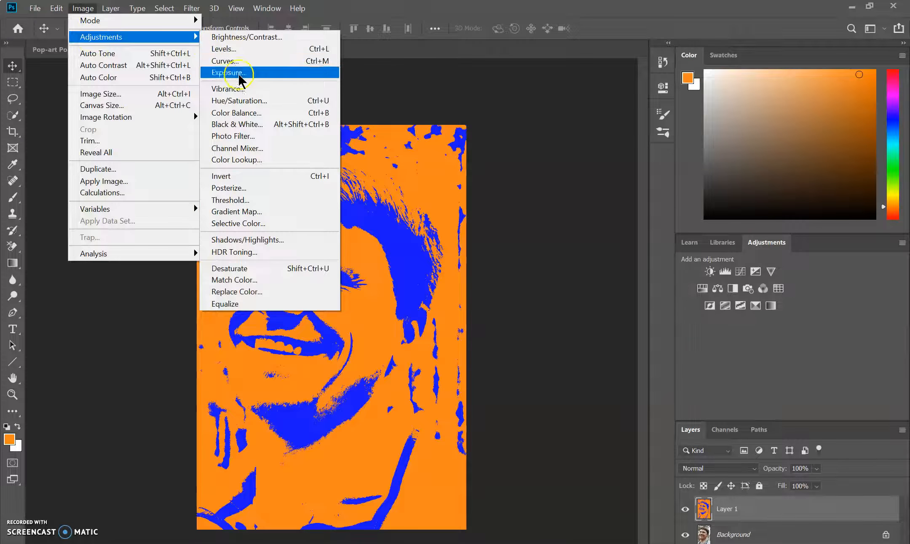
pyautogui.click(240, 101)
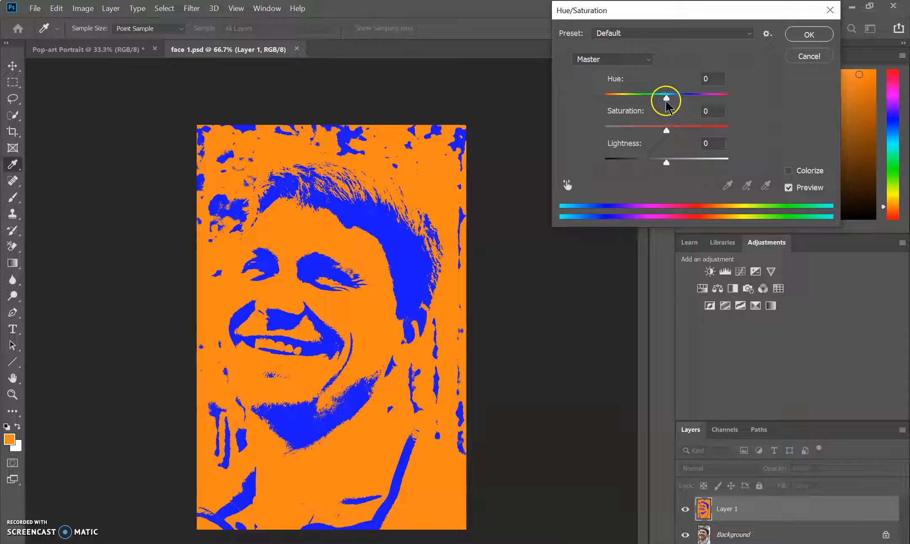
pyautogui.moveTo(670, 101); pyautogui.dragTo(699, 105)
pyautogui.moveTo(706, 103); pyautogui.dragTo(673, 133)
pyautogui.click(667, 133)
pyautogui.moveTo(668, 170)
pyautogui.mouseDown()
pyautogui.moveTo(699, 168)
pyautogui.moveTo(653, 166)
pyautogui.mouseUp()
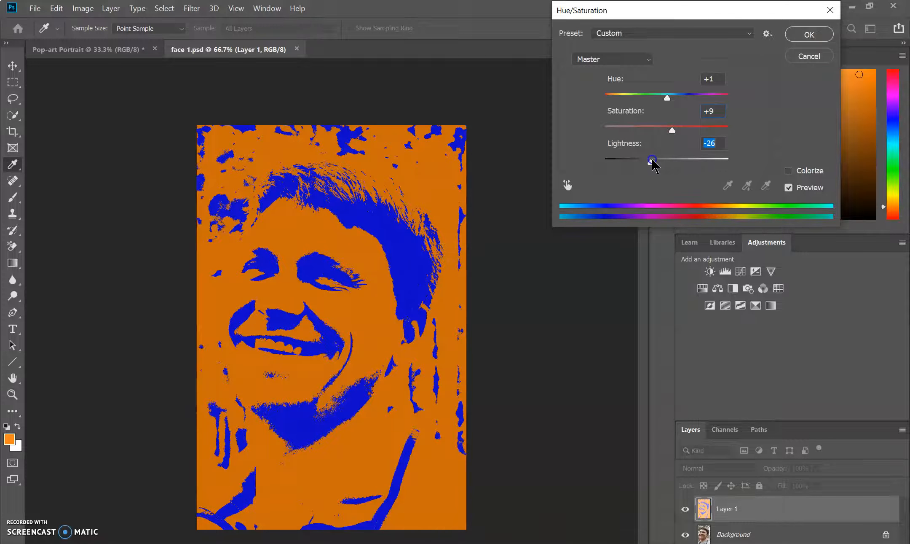
pyautogui.write('0')
pyautogui.click(718, 112)
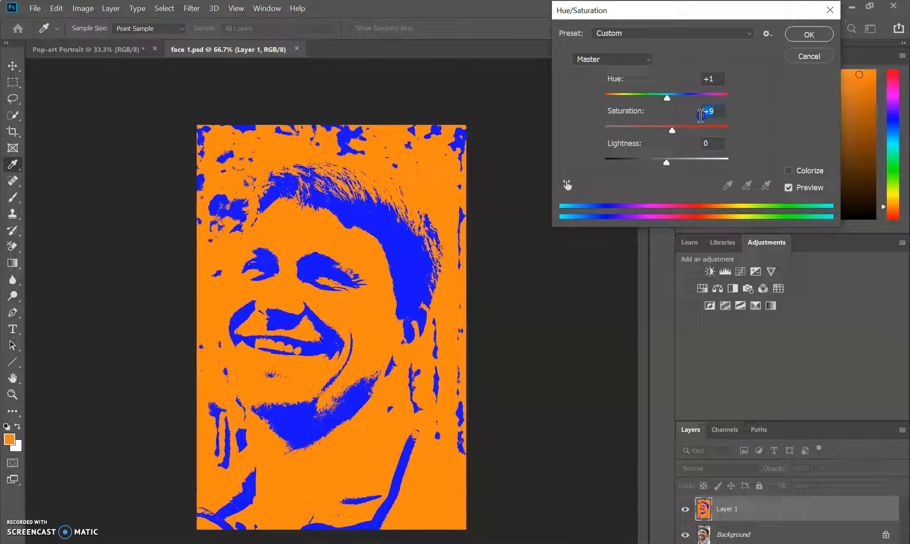
pyautogui.moveTo(667, 98); pyautogui.dragTo(683, 112)
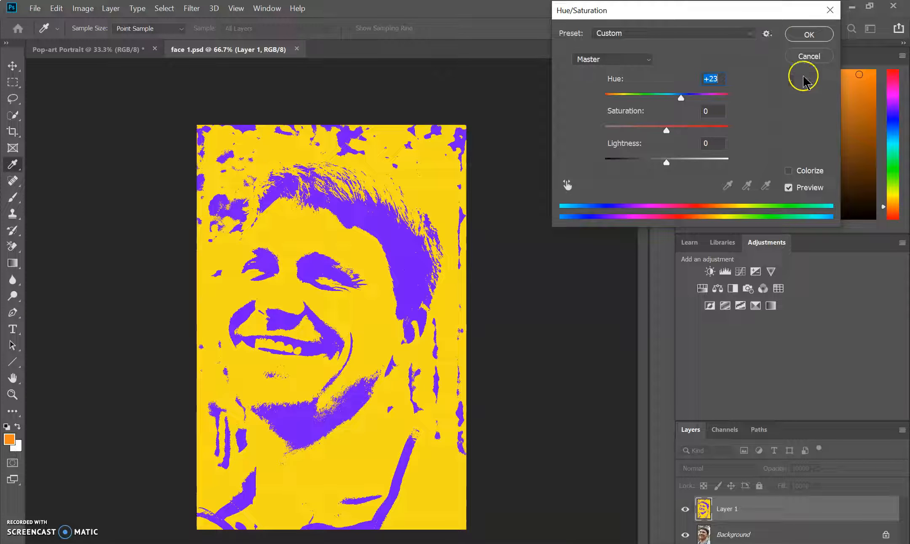
pyautogui.click(809, 34)
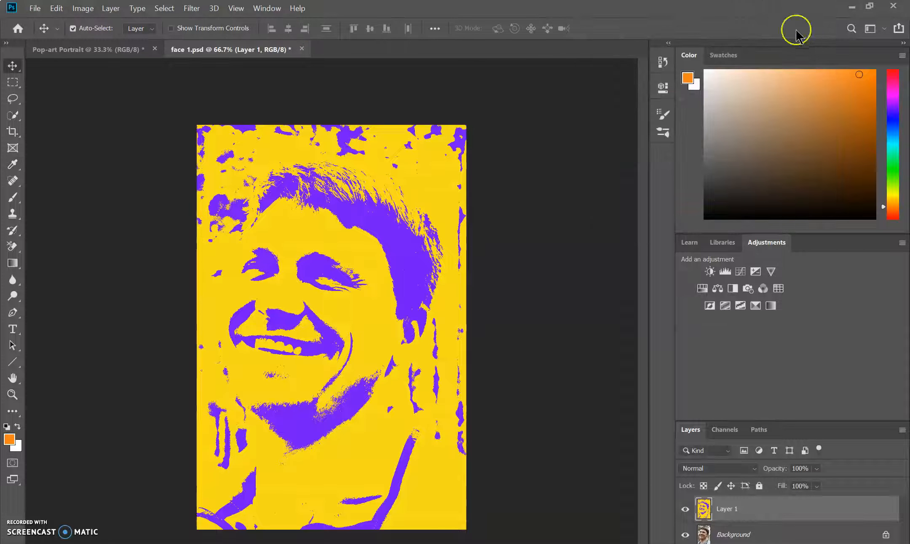
# - Save the yellow and purple portrait as a separate Photoshop file named face 2 in the 1Pop Art Portraits folder, keeping its layers
pyautogui.click(37, 9)
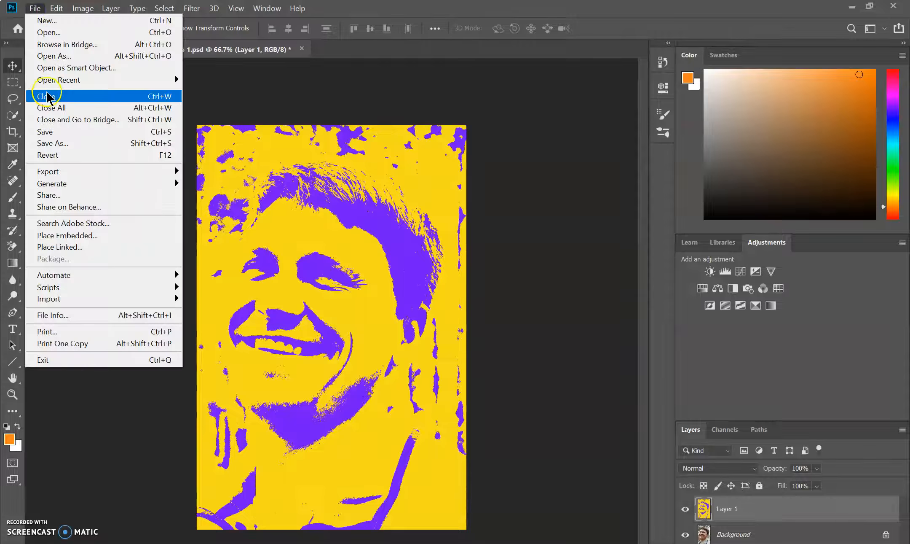
pyautogui.click(60, 143)
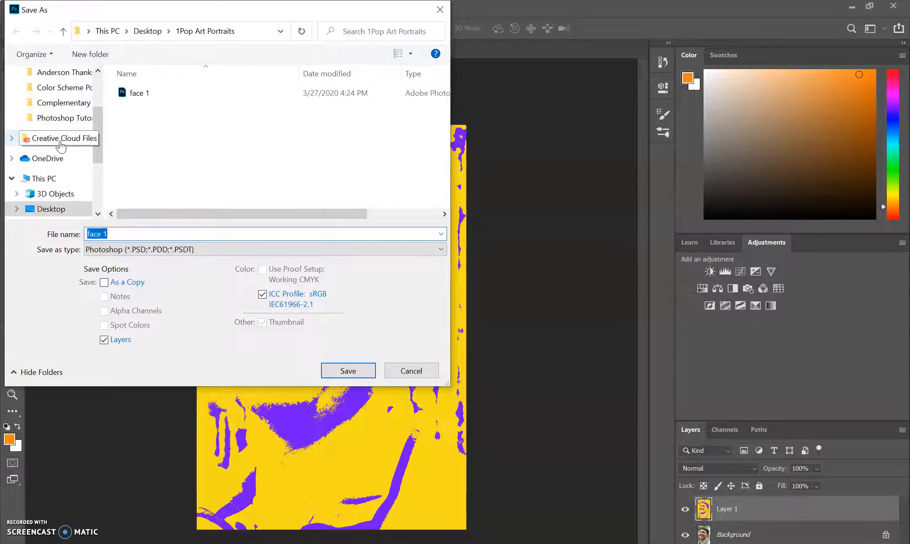
pyautogui.click(146, 237)
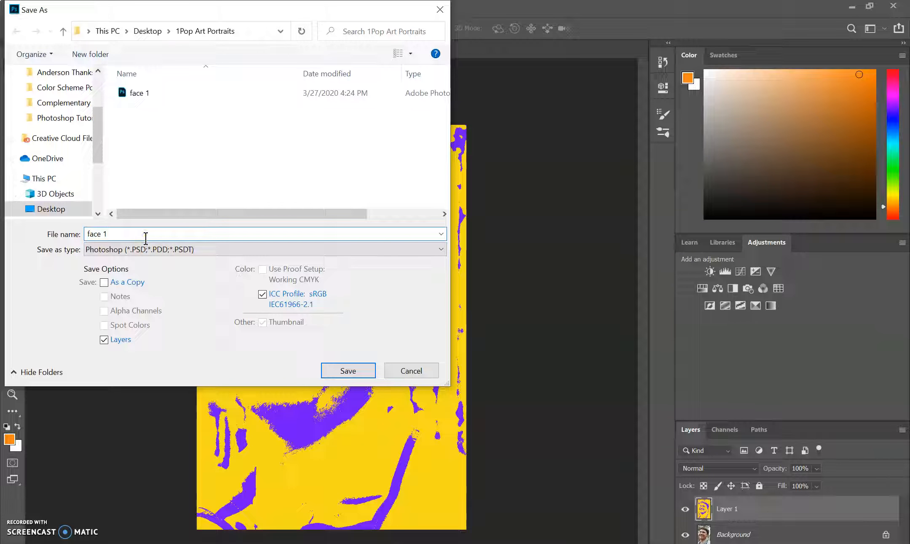
pyautogui.press('BackSpace')
pyautogui.write('2')
pyautogui.click(339, 365)
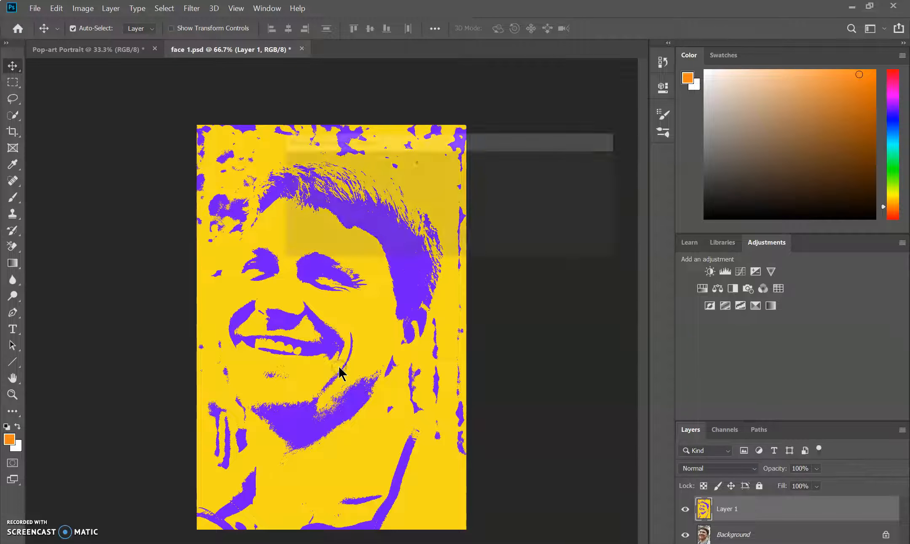
pyautogui.click(595, 165)
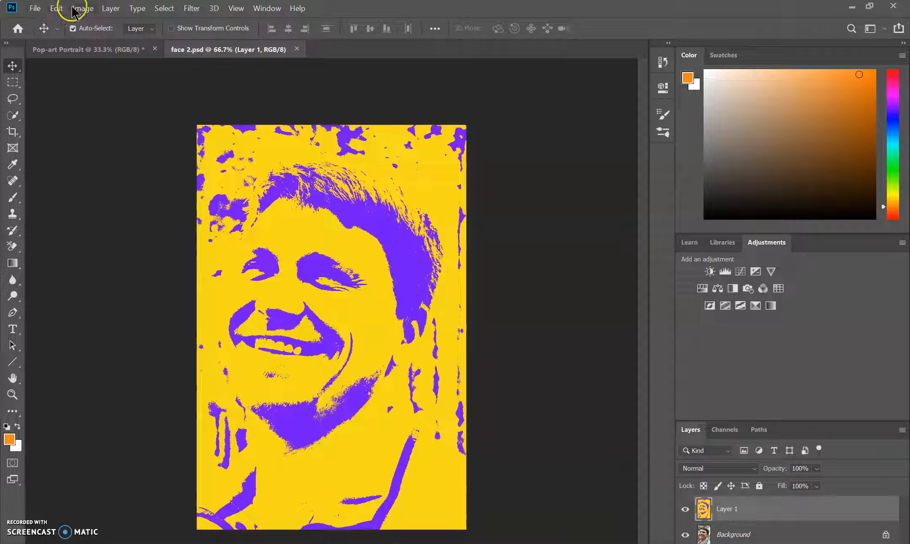
# - Shift the portrait layer's colors to lime green and magenta with Hue/Saturation, using hue +33
pyautogui.click(86, 9)
pyautogui.moveTo(106, 37)
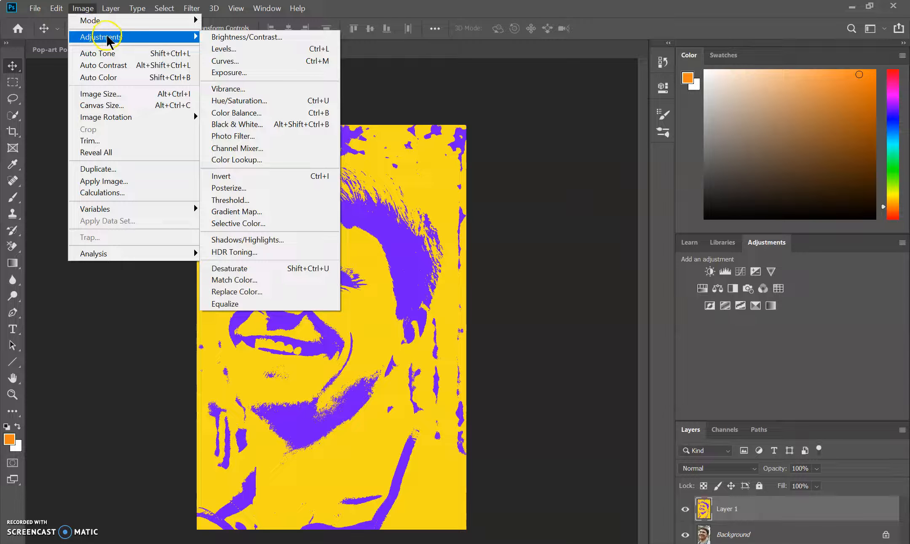
pyautogui.click(246, 101)
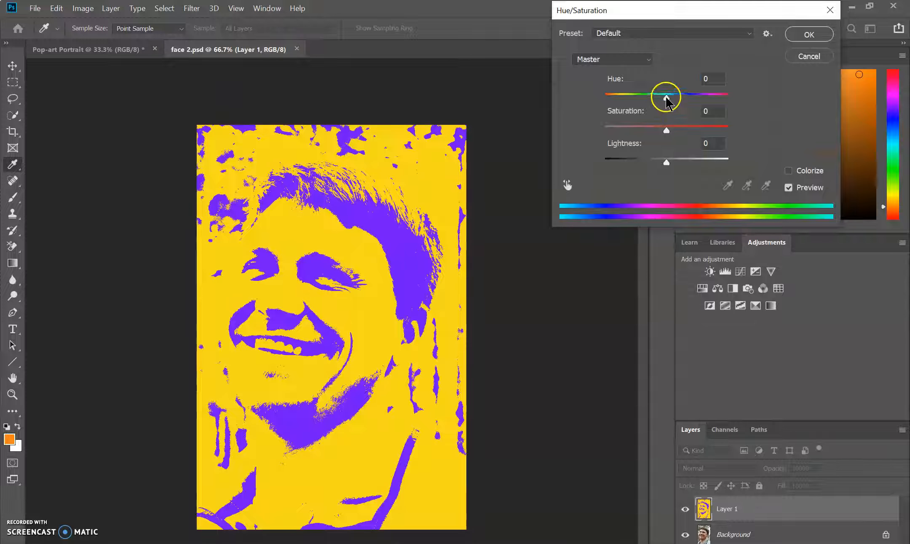
pyautogui.moveTo(667, 98); pyautogui.dragTo(686, 98)
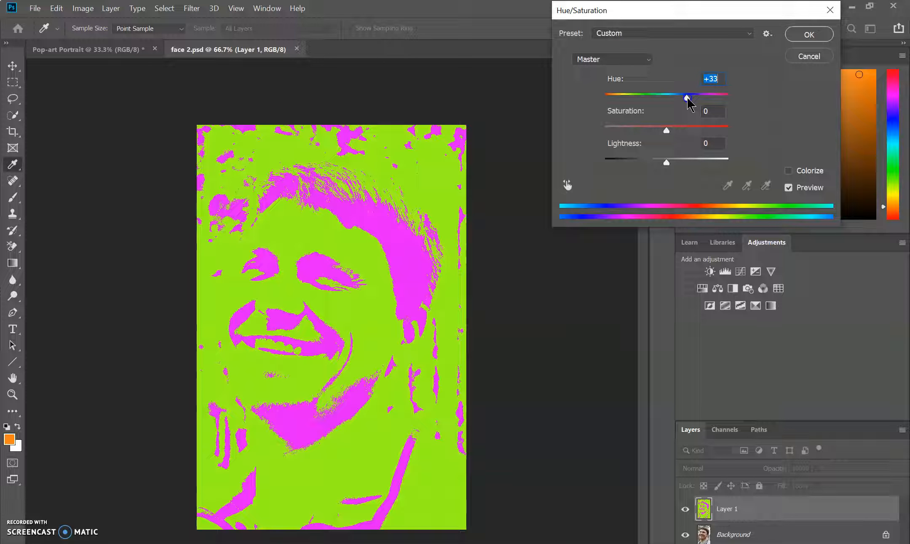
pyautogui.click(824, 36)
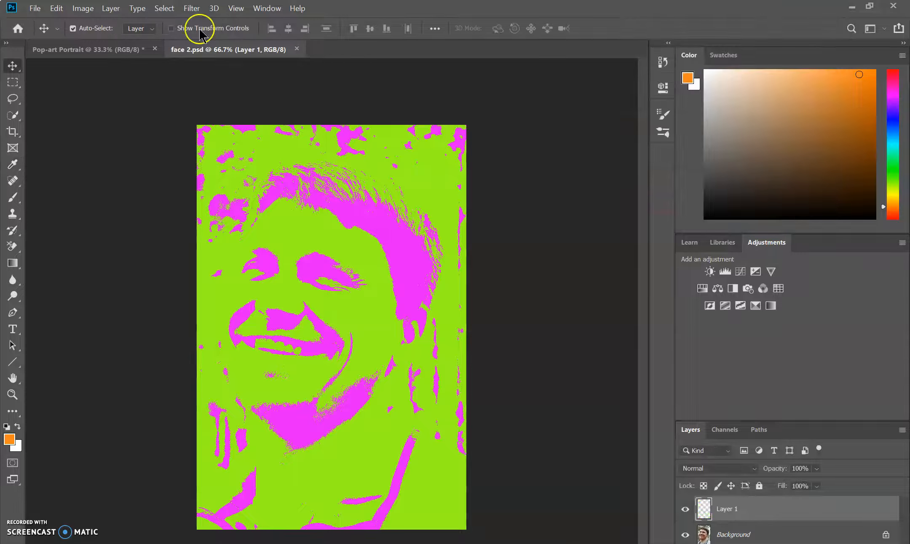
# - Save the green and magenta portrait as a Photoshop file named face 3, with Maximize Compatibility on
pyautogui.click(40, 9)
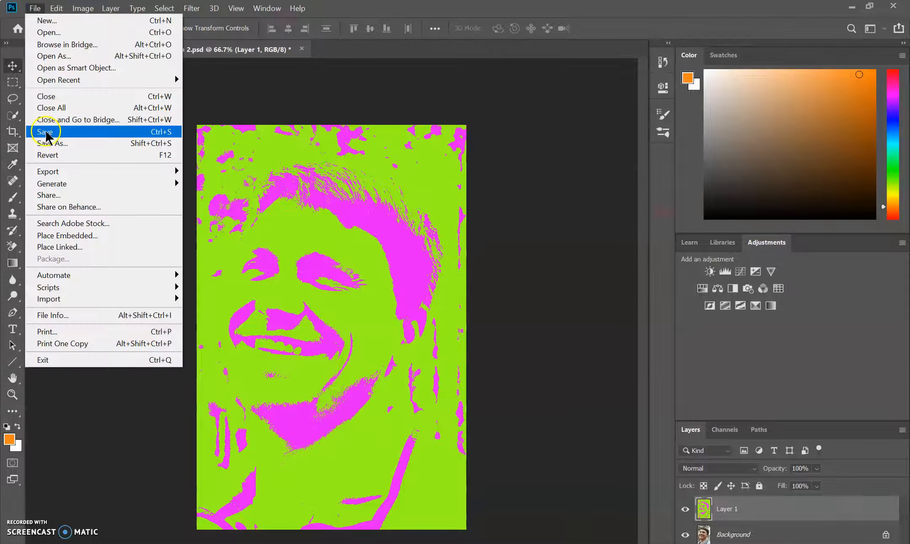
pyautogui.click(63, 145)
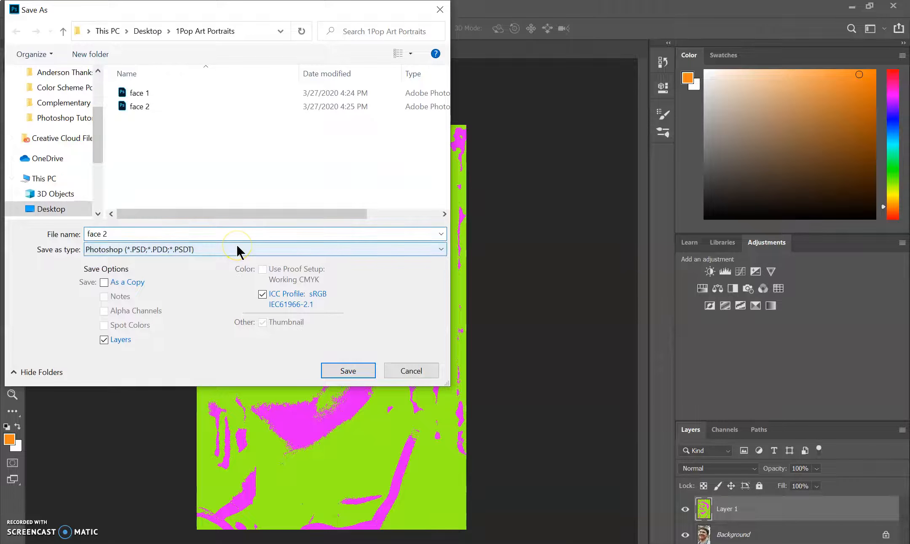
pyautogui.press('BackSpace')
pyautogui.write('3')
pyautogui.click(352, 367)
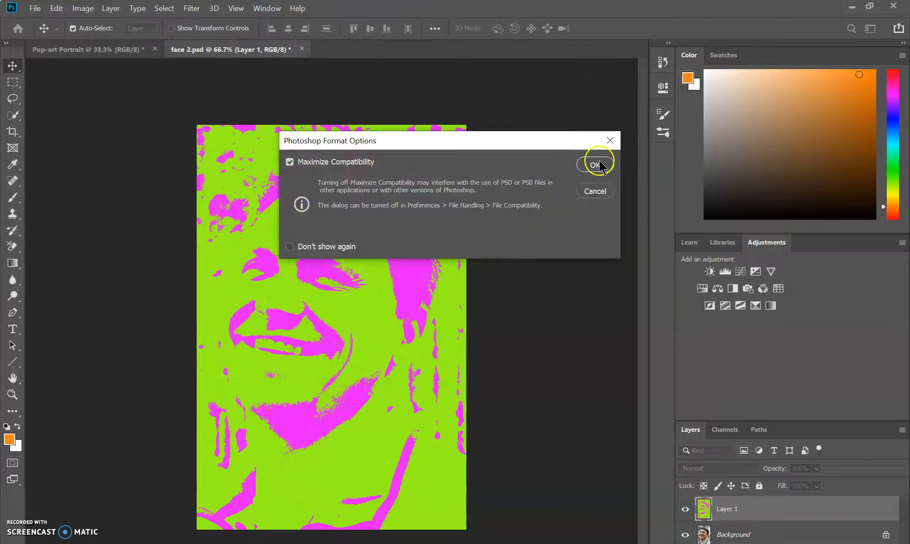
pyautogui.click(595, 162)
# - Recolor the portrait layer to green and red with Hue/Saturation, using hue +52
pyautogui.click(57, 8)
pyautogui.click(80, 9)
pyautogui.moveTo(102, 37)
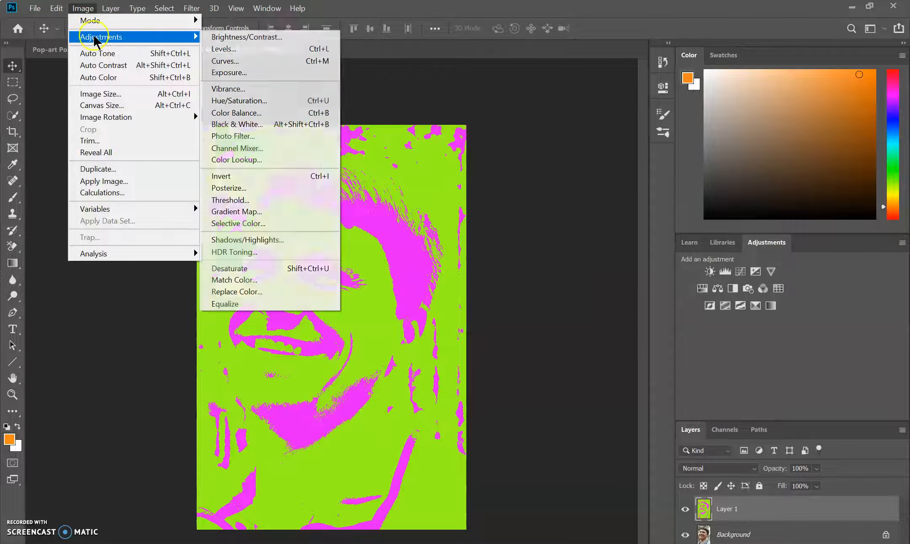
pyautogui.click(249, 100)
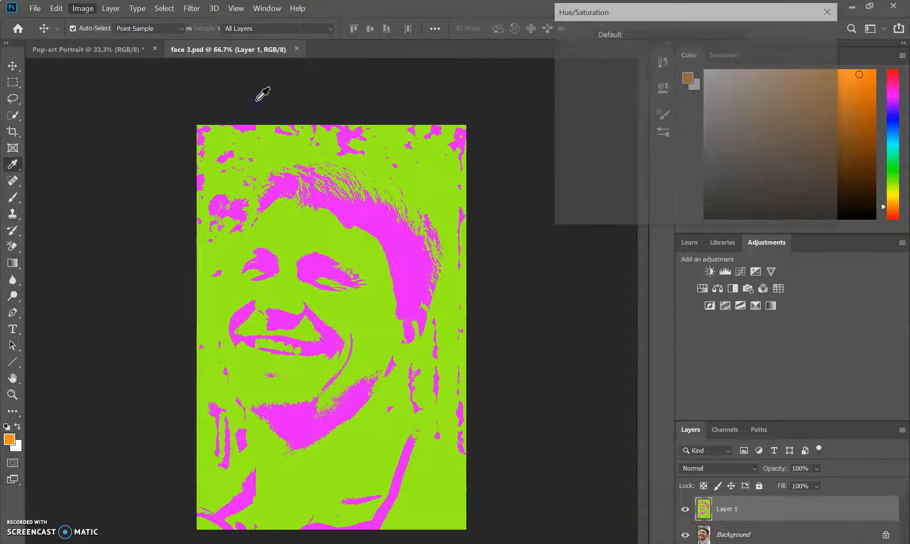
pyautogui.moveTo(672, 101); pyautogui.dragTo(697, 99)
pyautogui.click(800, 38)
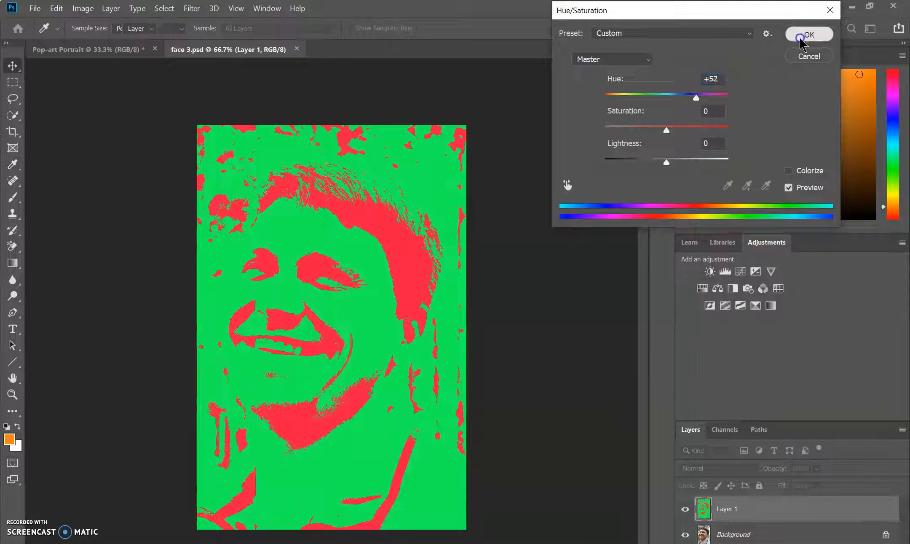
# - Save the green and red portrait as a Photoshop file named face 4, with Maximize Compatibility on
pyautogui.click(37, 8)
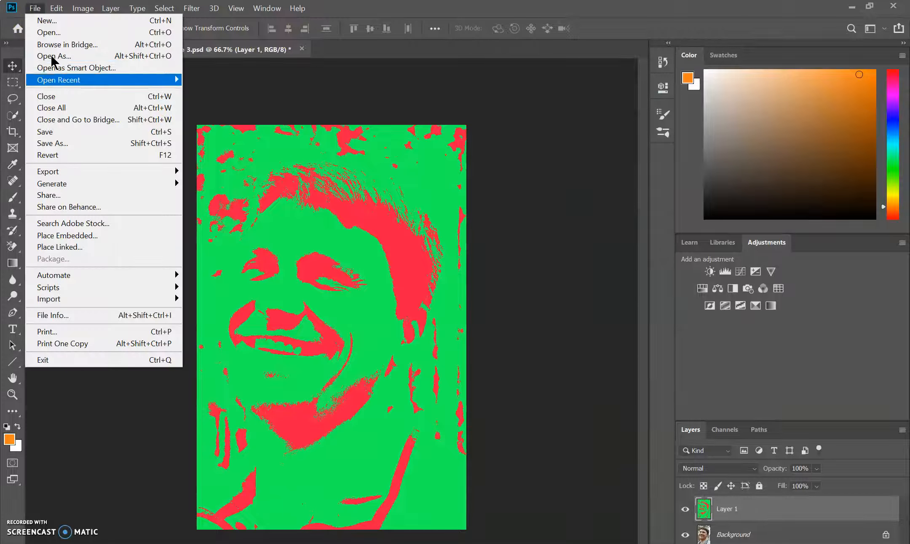
pyautogui.click(62, 141)
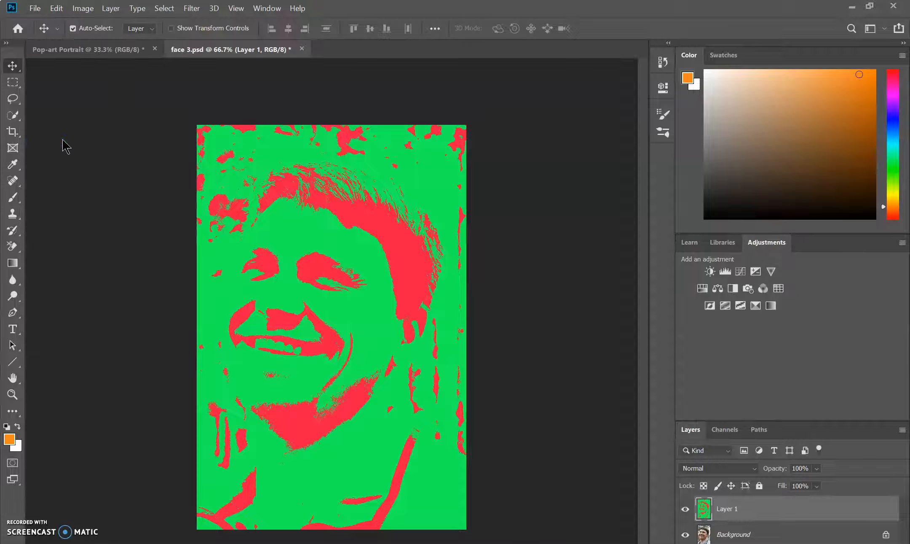
pyautogui.press('BackSpace')
pyautogui.write('4')
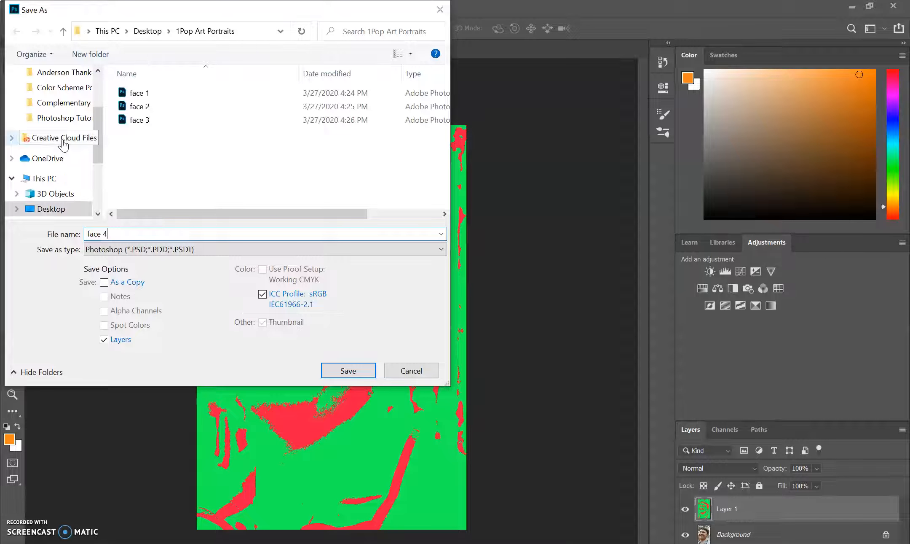
pyautogui.click(348, 371)
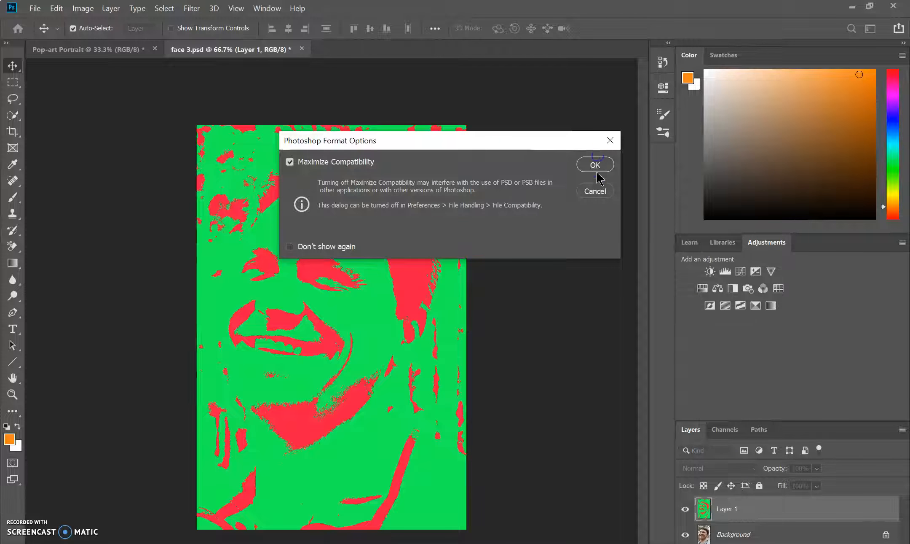
pyautogui.click(596, 168)
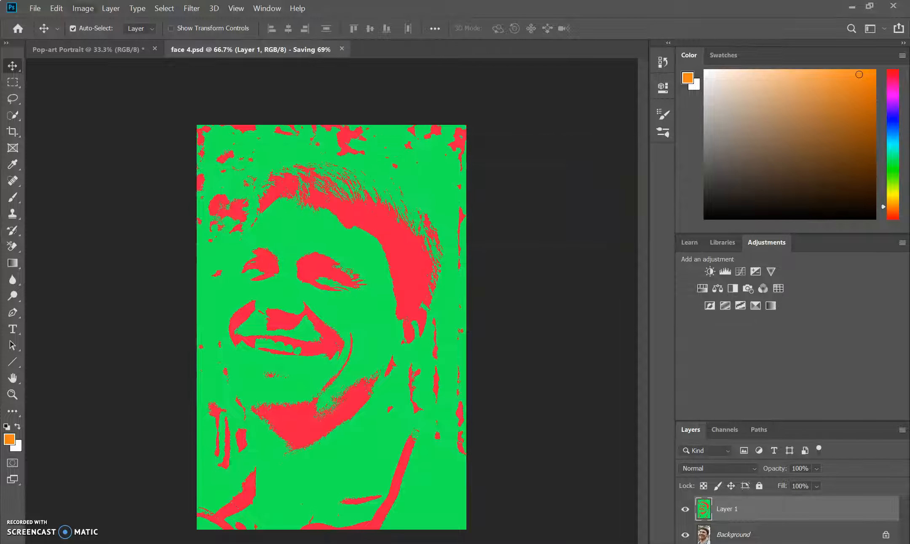
# - Change the portrait layer to cyan and orange with Hue/Saturation, using hue +39
pyautogui.click(76, 10)
pyautogui.moveTo(103, 39)
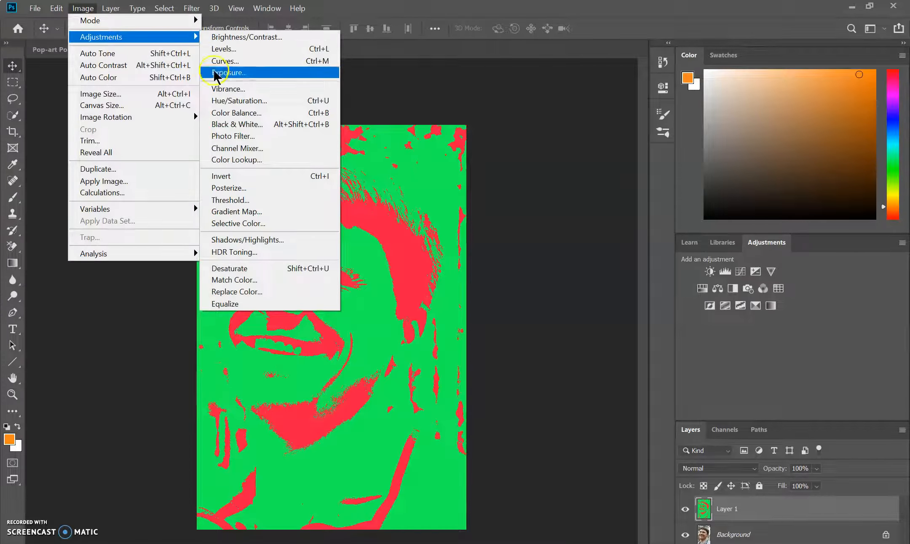
pyautogui.click(238, 101)
pyautogui.moveTo(666, 98); pyautogui.dragTo(690, 100)
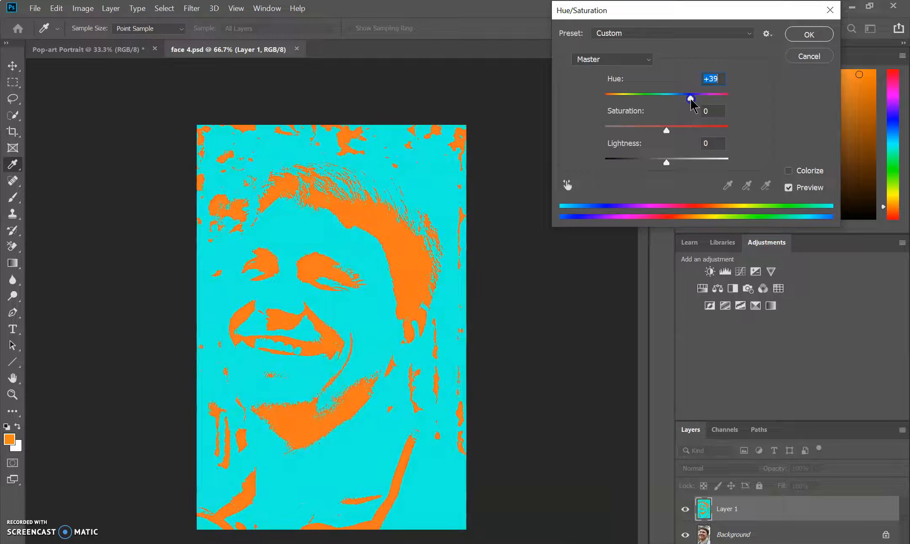
pyautogui.click(808, 33)
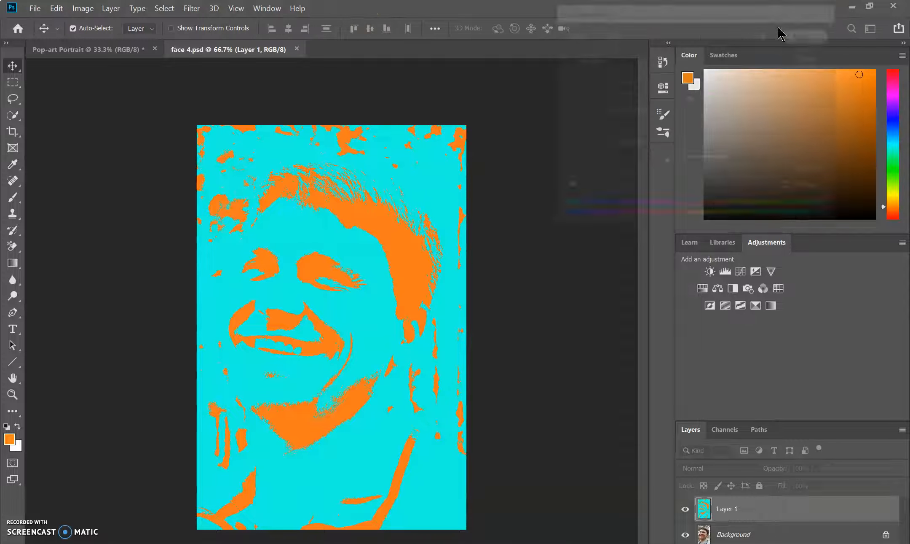
# - Save the cyan and orange portrait as a Photoshop file named face 5, with Maximize Compatibility on
pyautogui.click(42, 10)
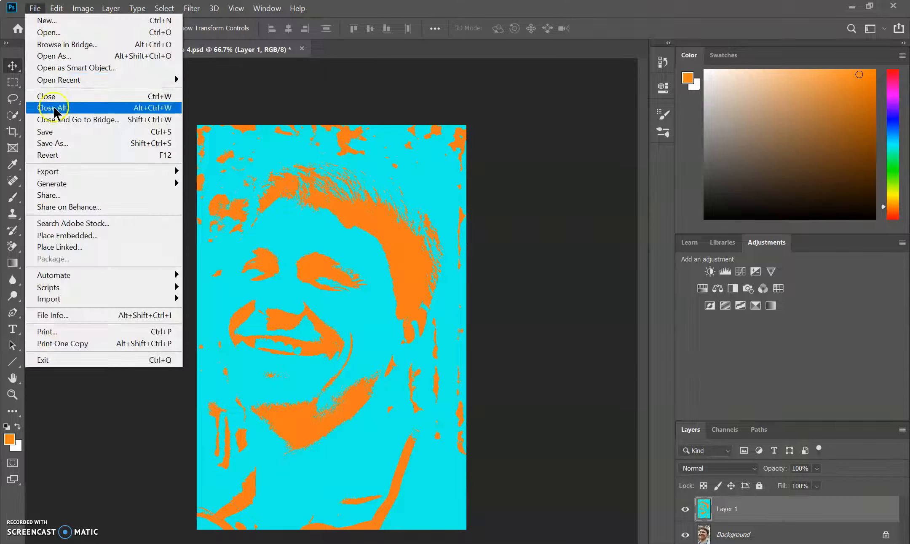
pyautogui.click(59, 142)
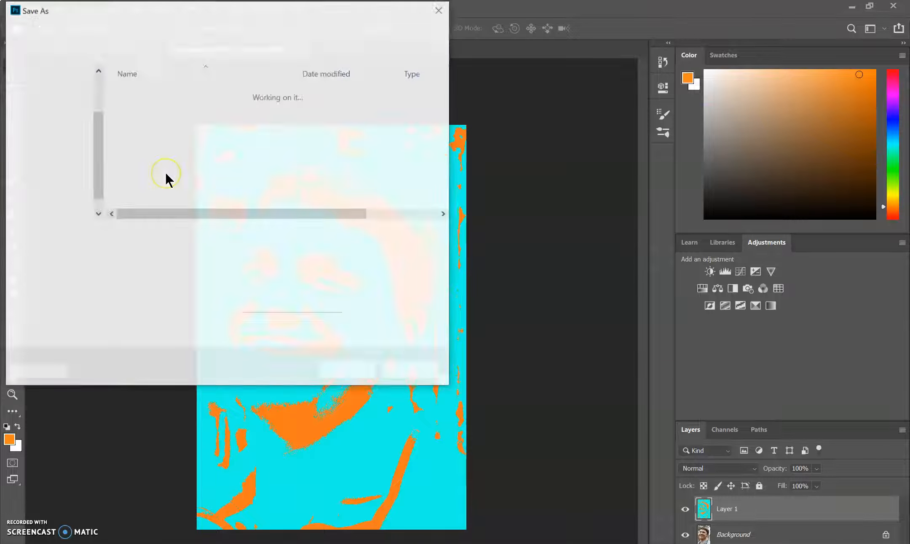
pyautogui.press('BackSpace')
pyautogui.write('5')
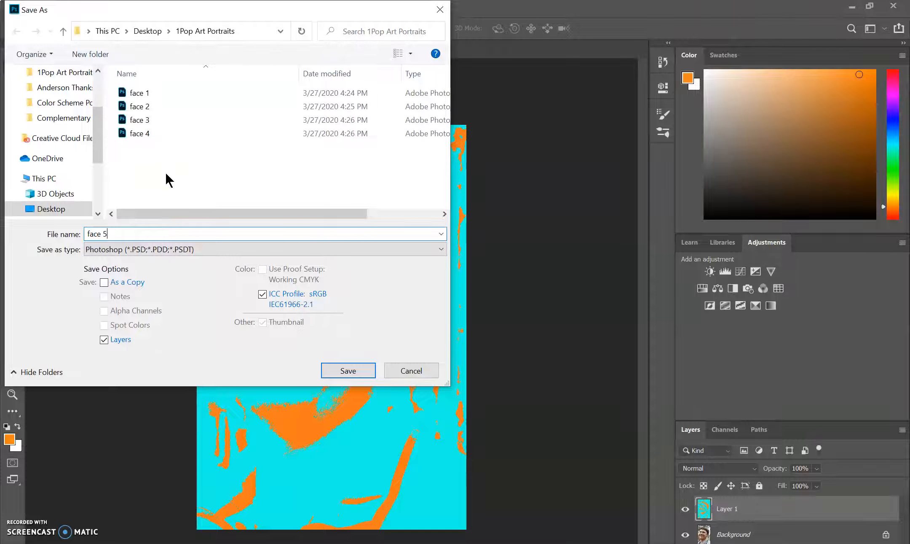
pyautogui.click(352, 370)
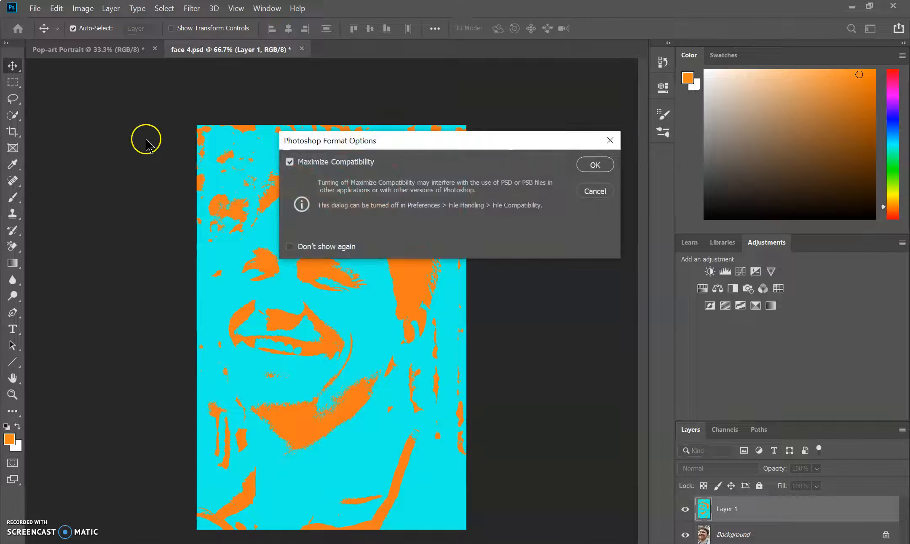
pyautogui.click(586, 164)
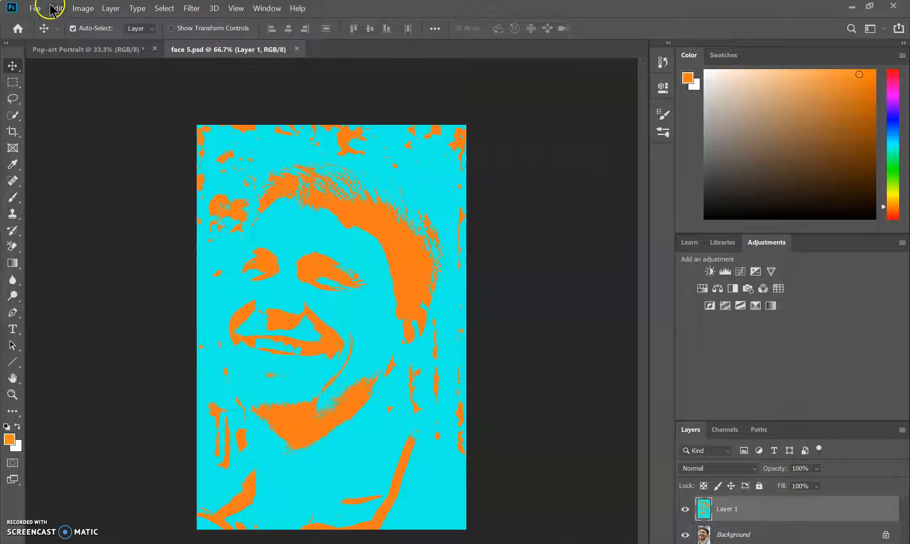
# - Try a blue and green variation of the portrait layer with Hue/Saturation, and settle on orange and blue at hue -160
pyautogui.click(84, 12)
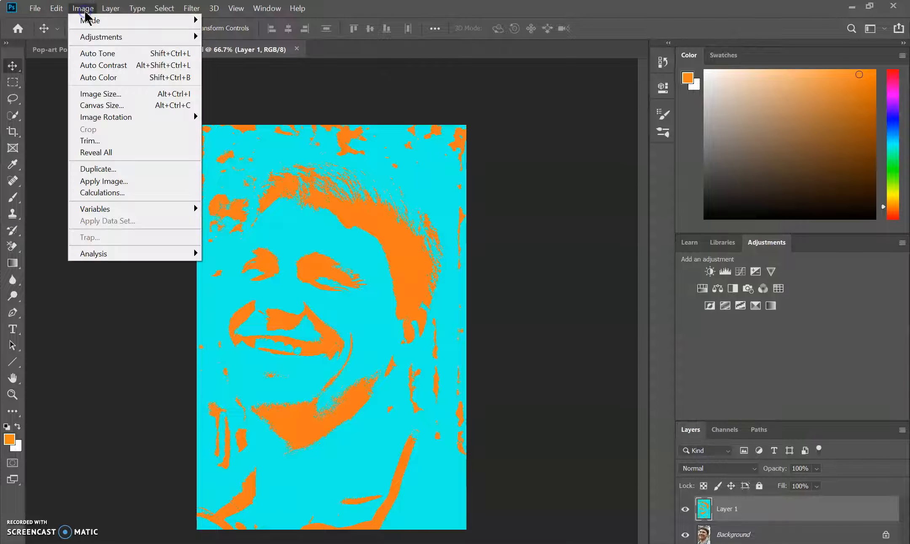
pyautogui.moveTo(109, 40)
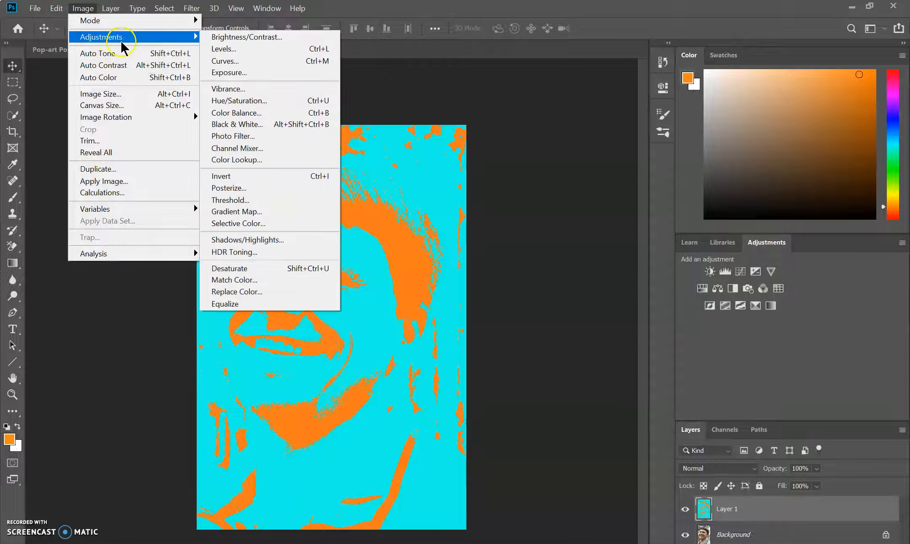
pyautogui.click(233, 100)
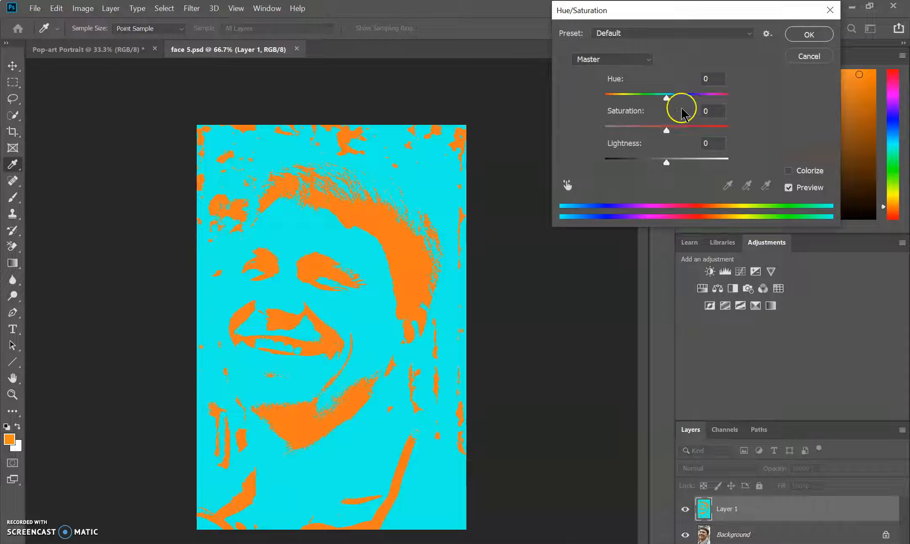
pyautogui.moveTo(666, 97); pyautogui.dragTo(700, 99)
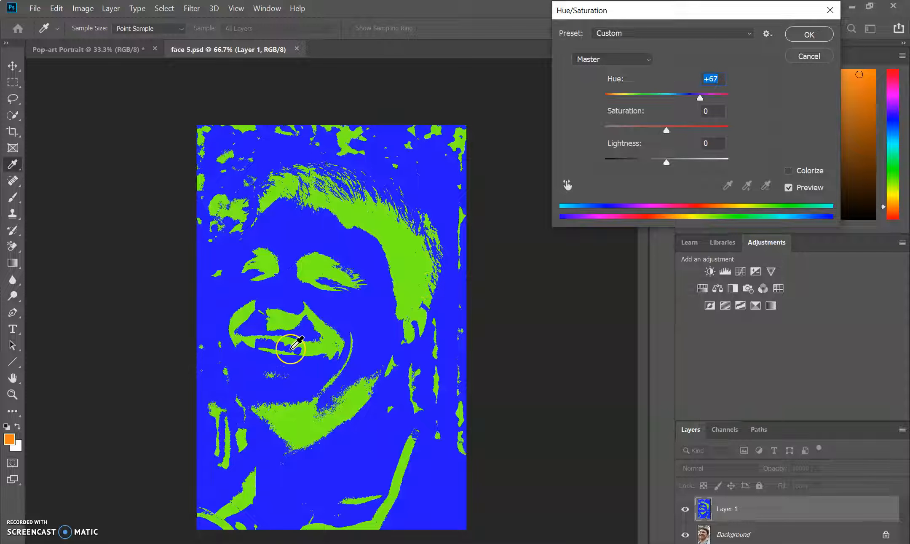
pyautogui.moveTo(700, 99); pyautogui.dragTo(611, 103)
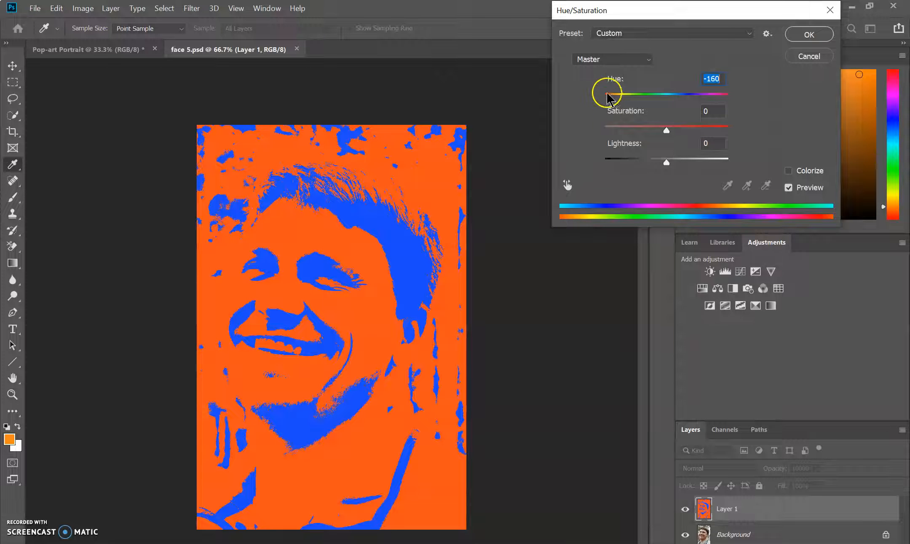
pyautogui.click(808, 34)
# - Save the orange and blue portrait as a Photoshop file named face 6 in the 1Pop Art Portraits folder
pyautogui.click(35, 8)
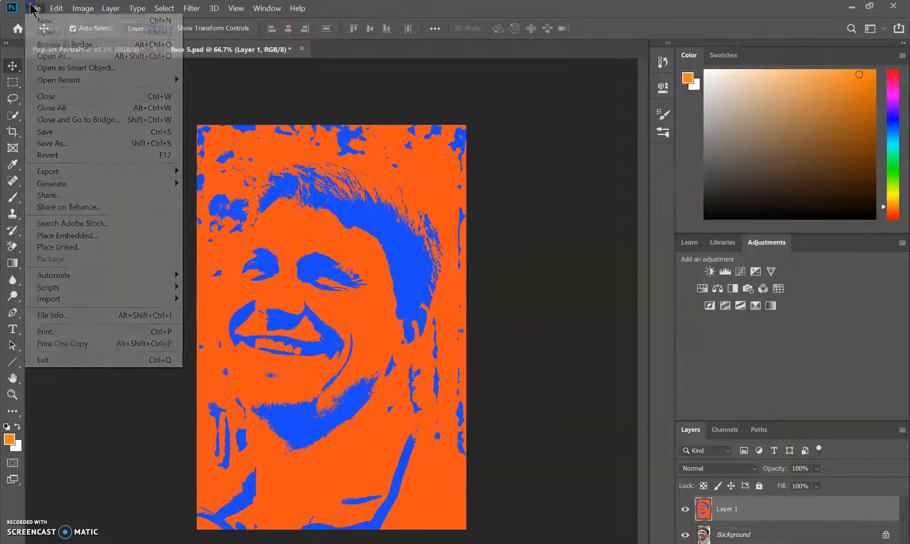
pyautogui.click(64, 143)
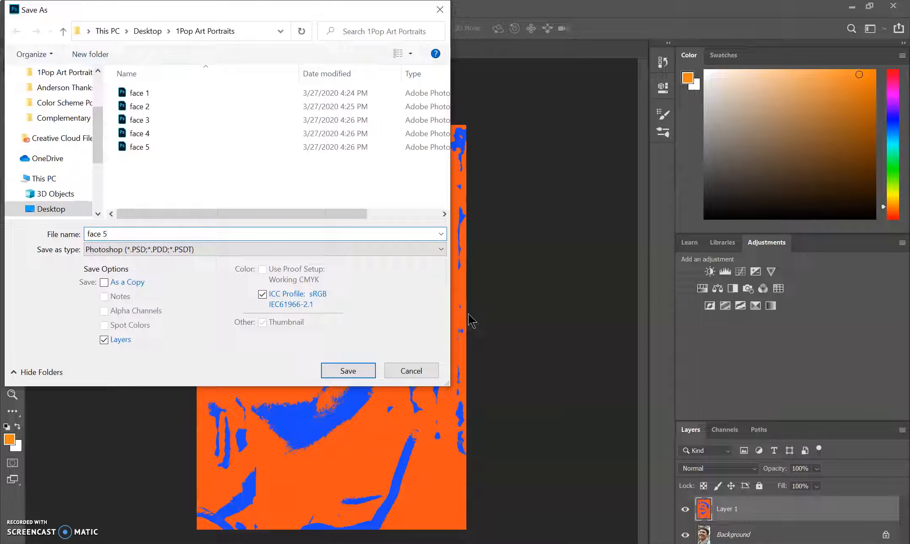
pyautogui.press('BackSpace')
pyautogui.write('5')
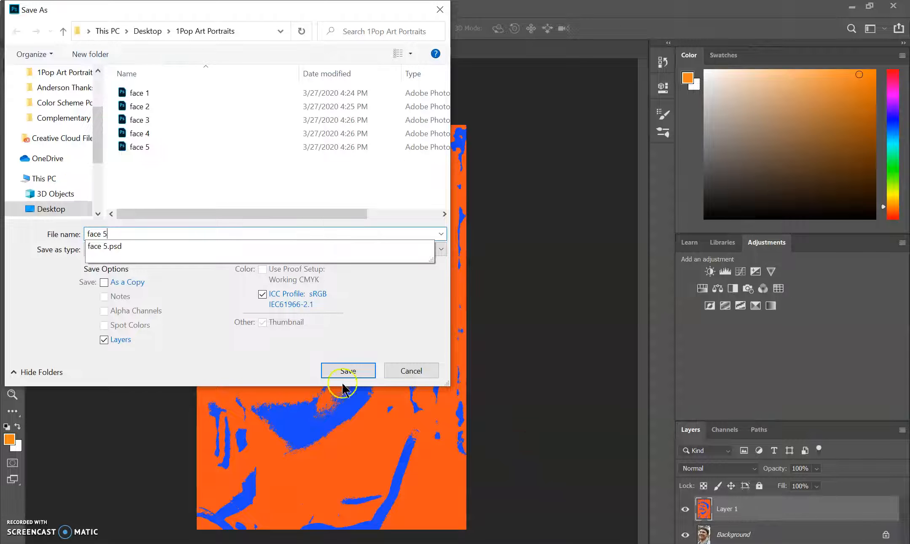
pyautogui.click(332, 369)
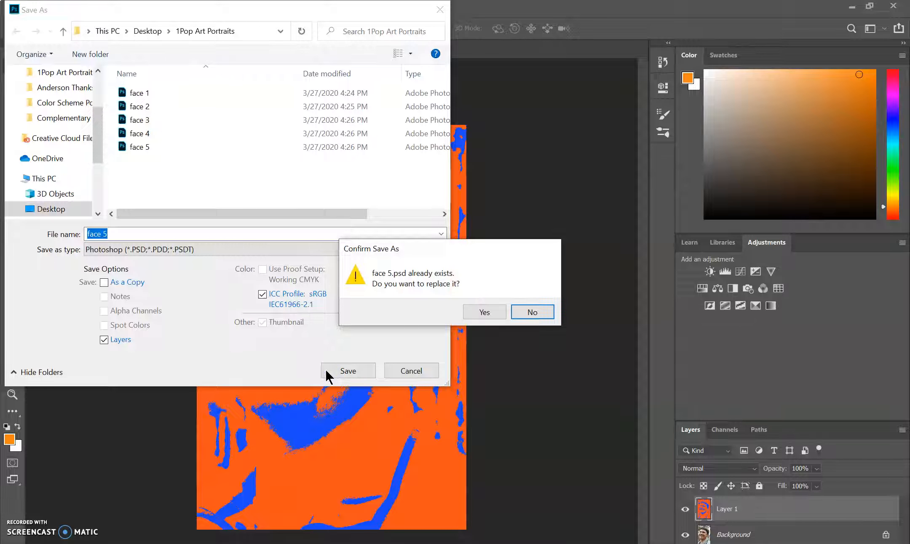
pyautogui.click(526, 315)
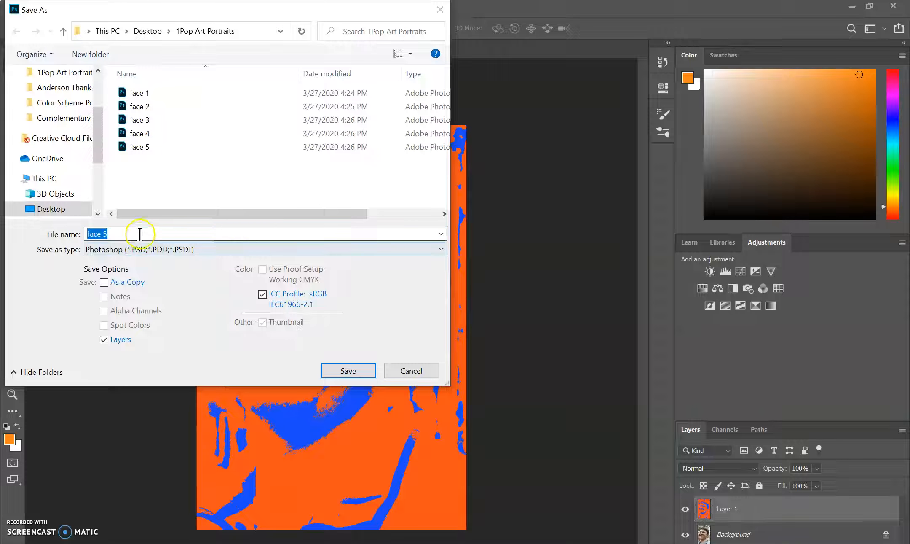
pyautogui.press('BackSpace')
pyautogui.write('6')
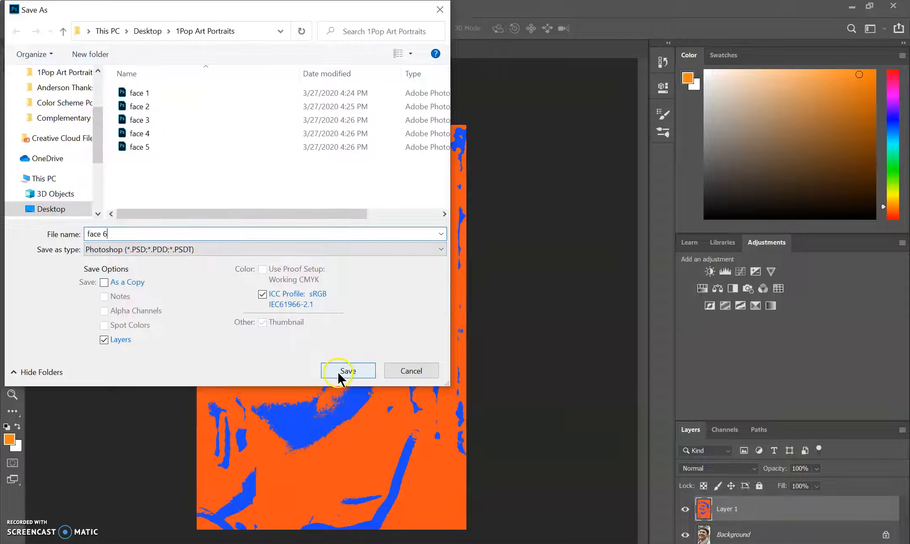
pyautogui.click(346, 371)
pyautogui.click(595, 164)
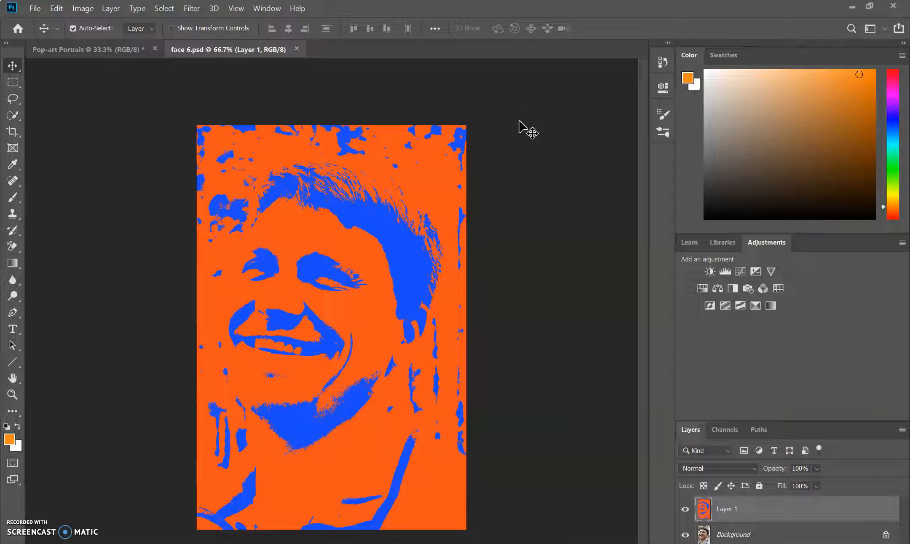
# - Create a new portrait-oriented document of 9 x 12 inches at 300 ppi, in RGB Color with a white background
pyautogui.click(33, 10)
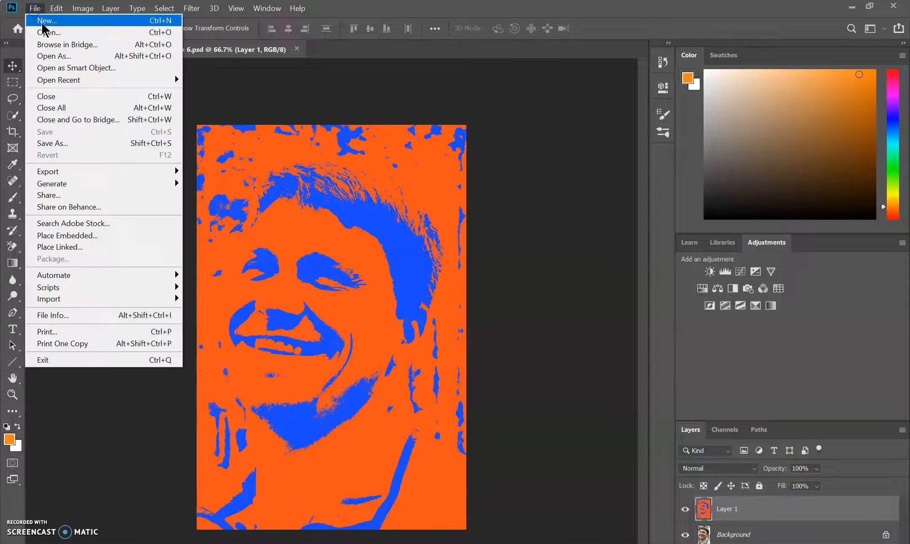
pyautogui.click(51, 23)
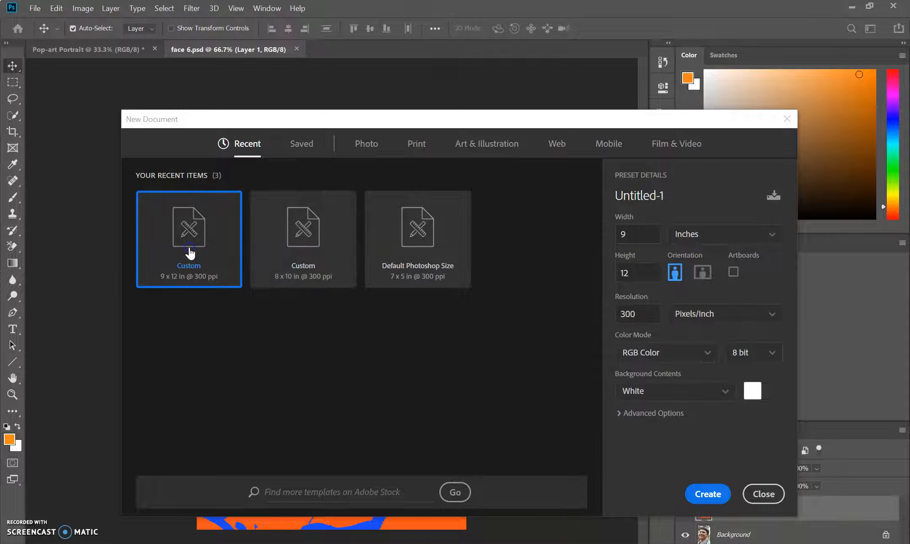
pyautogui.click(712, 495)
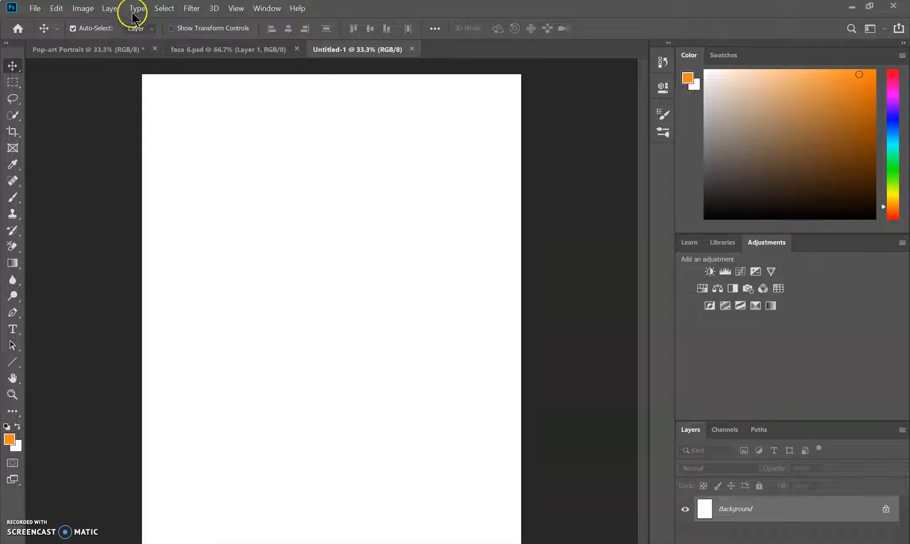
# - Widen the blank document's canvas to 12 inches so it measures 12 x 12 inches
pyautogui.click(31, 9)
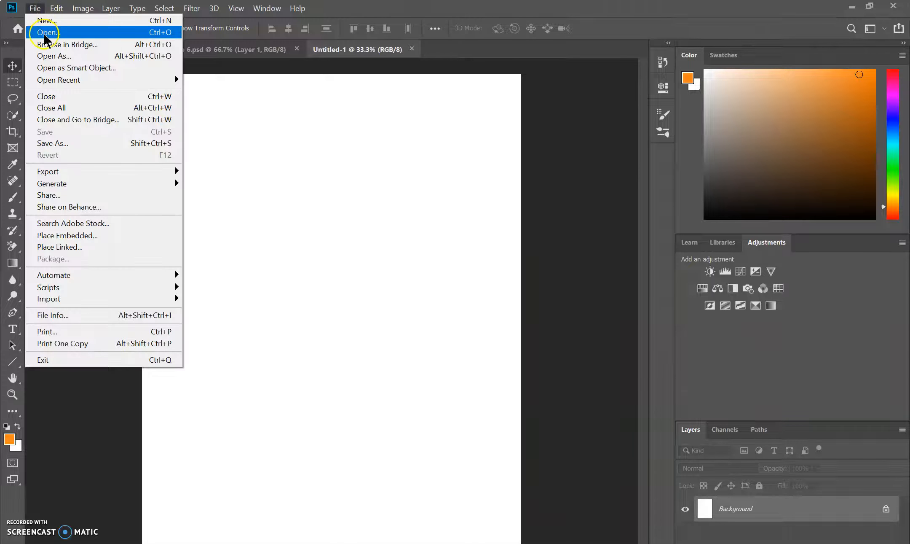
pyautogui.moveTo(80, 8)
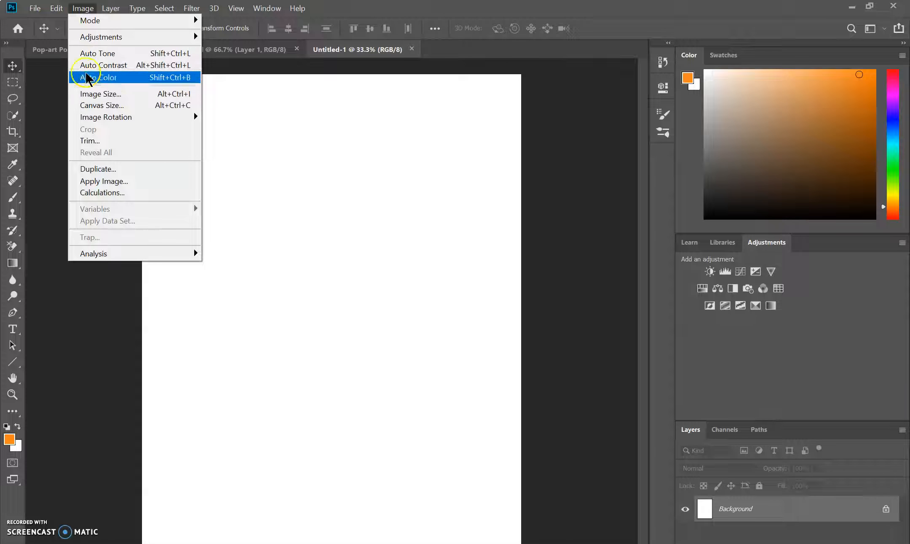
pyautogui.click(101, 105)
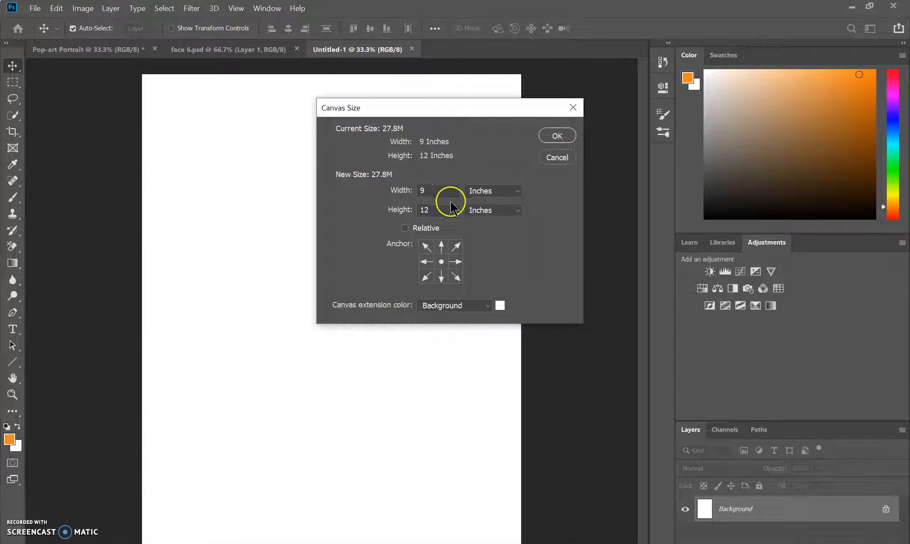
pyautogui.write('12')
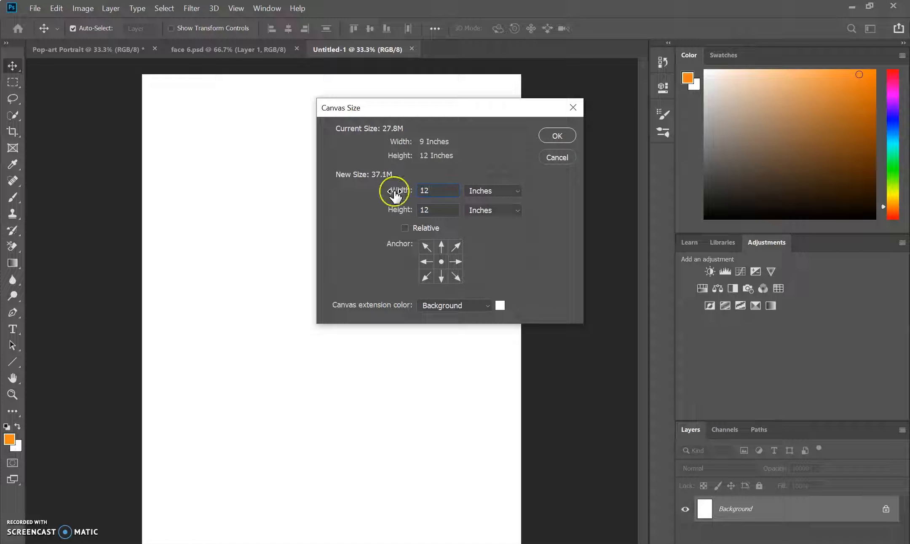
pyautogui.click(557, 135)
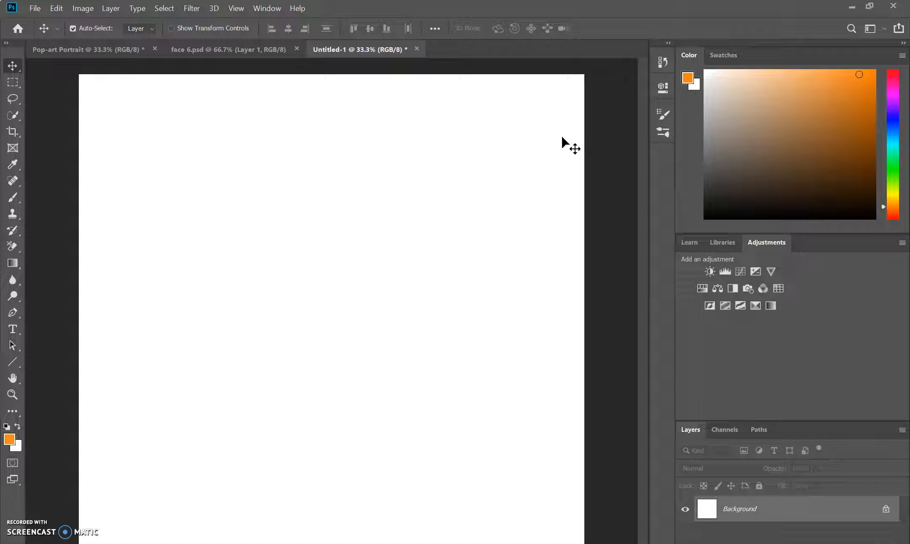
# - Copy the face 6 portrait into the upper-left corner of the blank canvas, and place face 5 from the recent files directly to its right
pyautogui.click(237, 54)
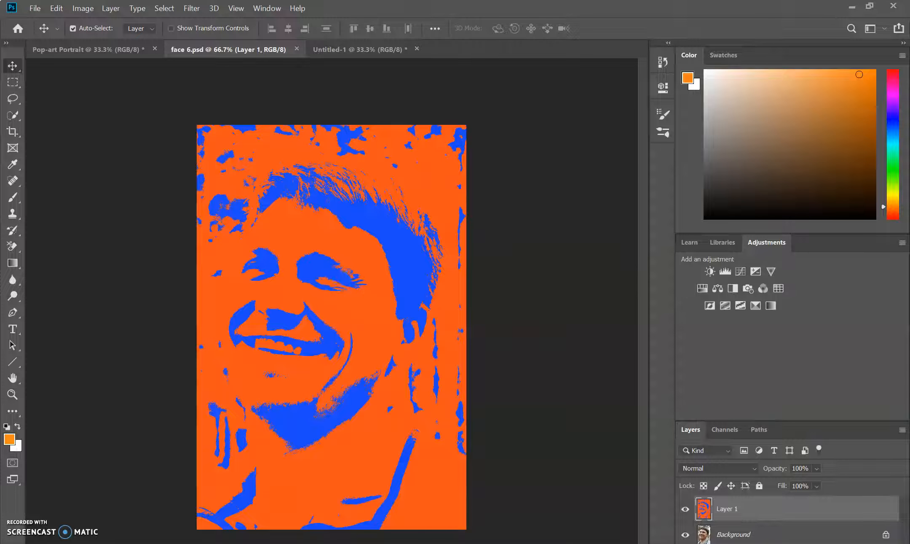
pyautogui.moveTo(324, 242); pyautogui.dragTo(148, 178)
pyautogui.click(34, 9)
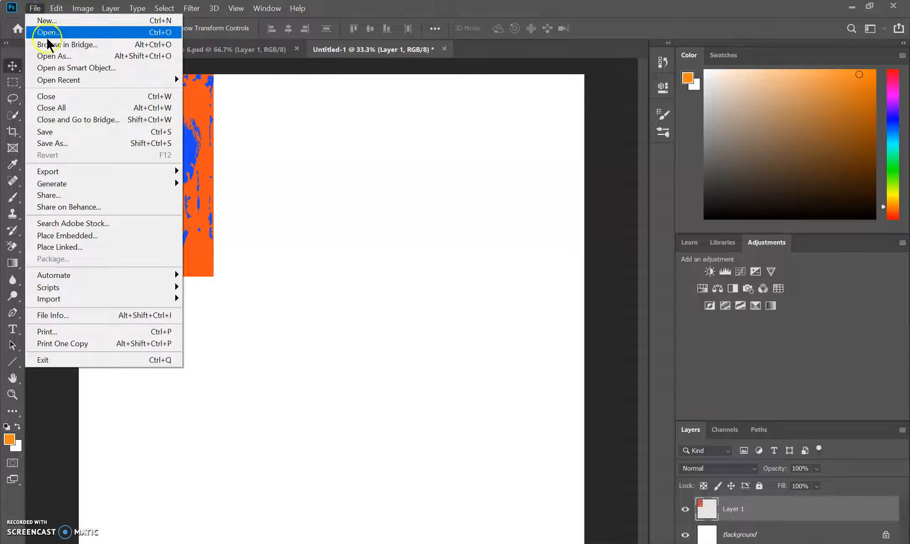
pyautogui.moveTo(71, 85)
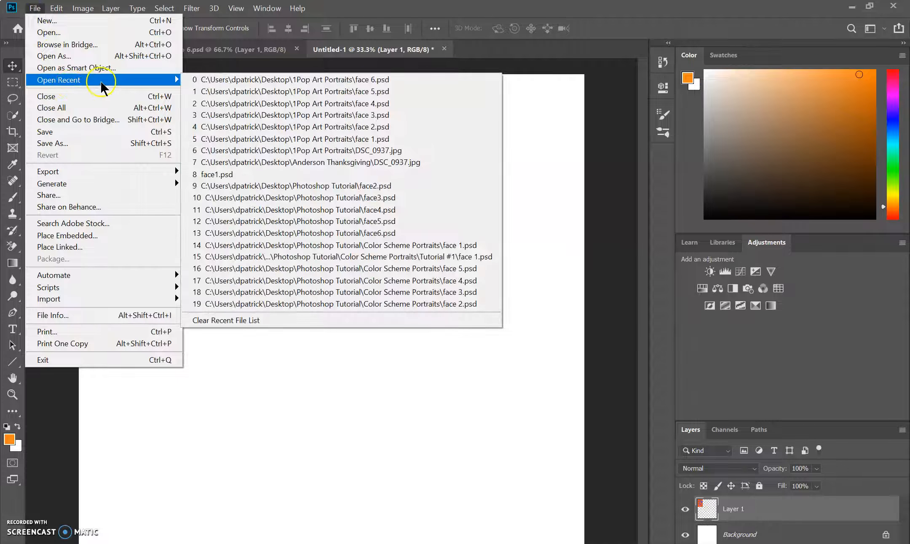
pyautogui.click(217, 91)
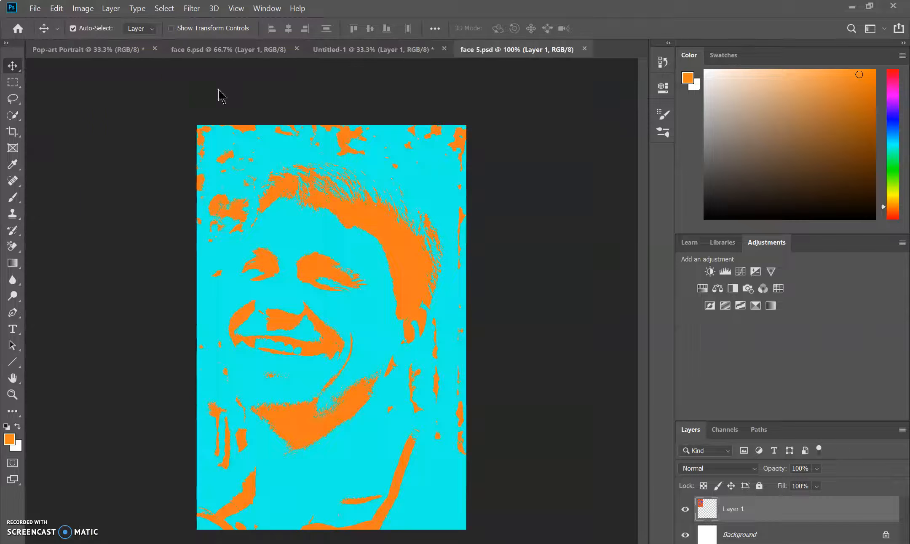
pyautogui.moveTo(310, 308); pyautogui.dragTo(277, 177)
# - Open the recent file face 4.psd and copy its green and red portrait beside the cyan one to complete the upper row
pyautogui.click(35, 8)
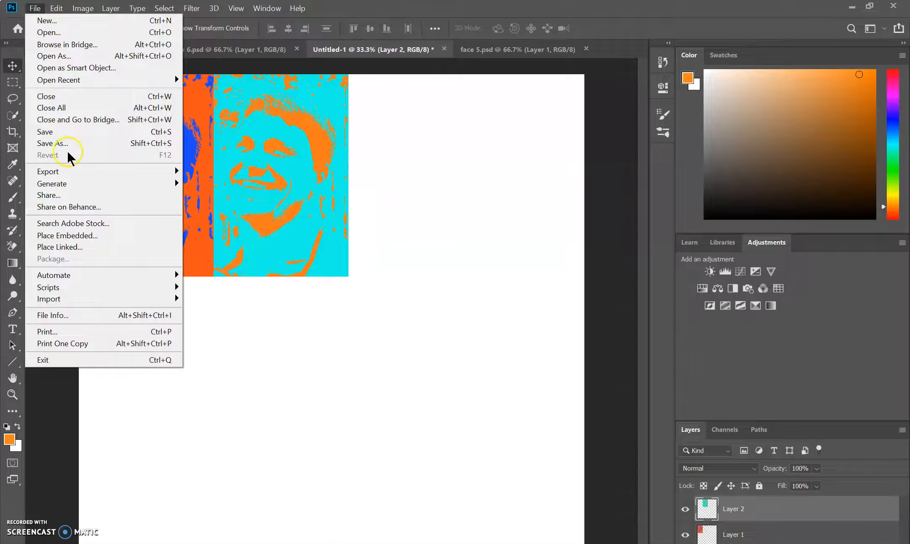
pyautogui.moveTo(75, 80)
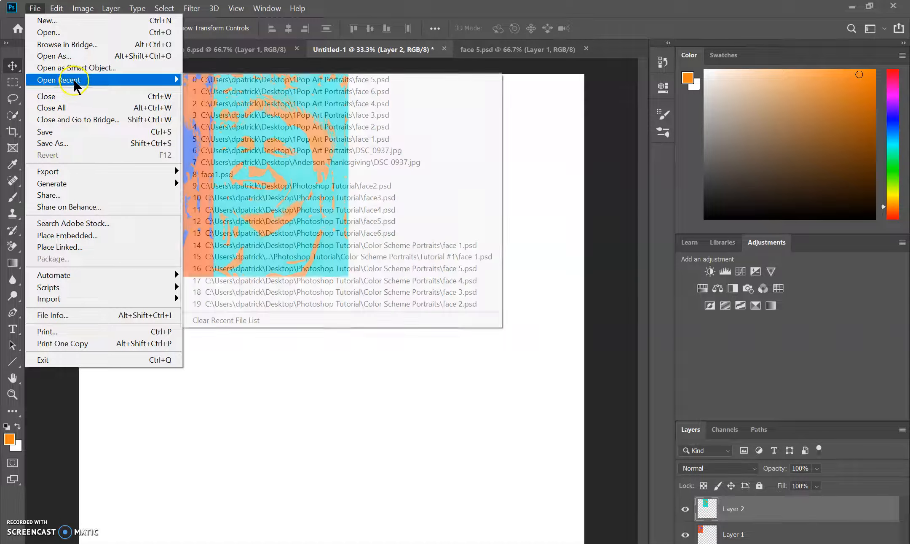
pyautogui.click(254, 104)
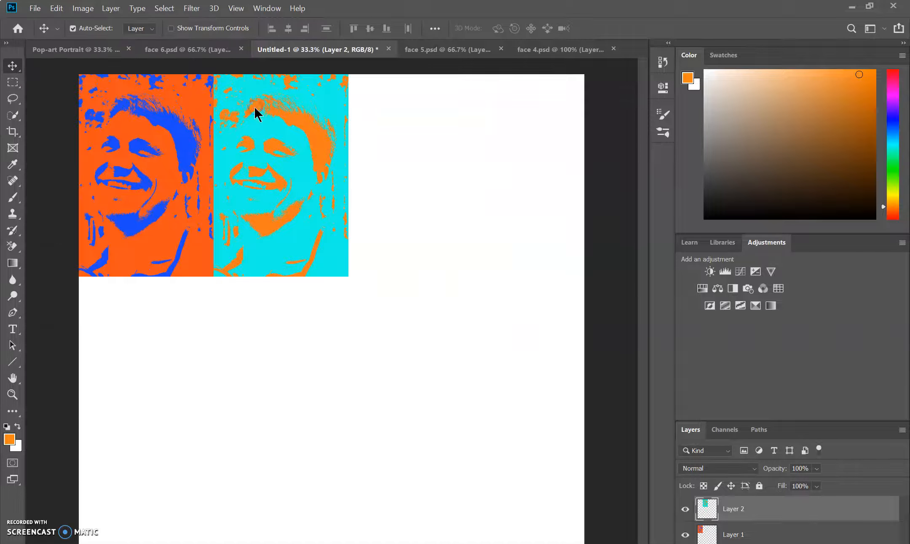
pyautogui.moveTo(382, 258); pyautogui.dragTo(402, 174)
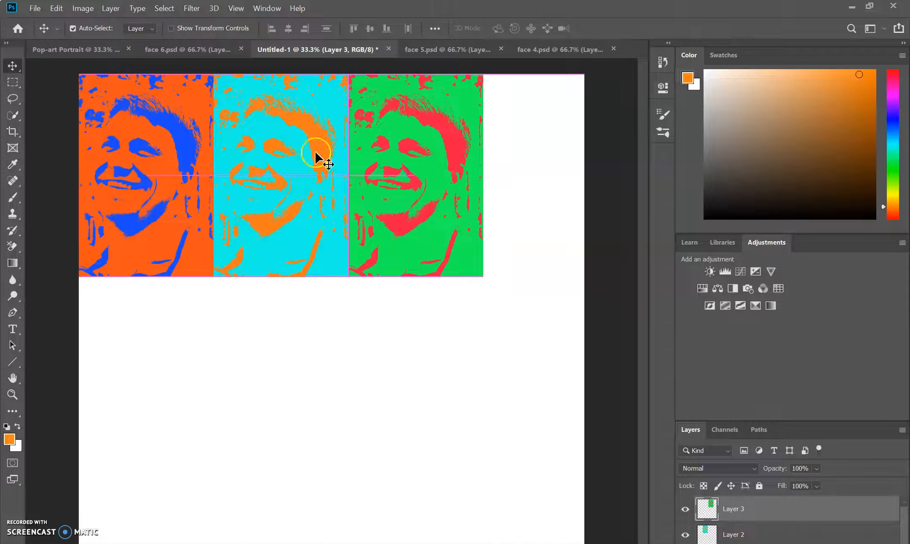
# - Open the recent file face 3.psd and copy its lime and magenta portrait directly below the orange and blue one
pyautogui.click(36, 10)
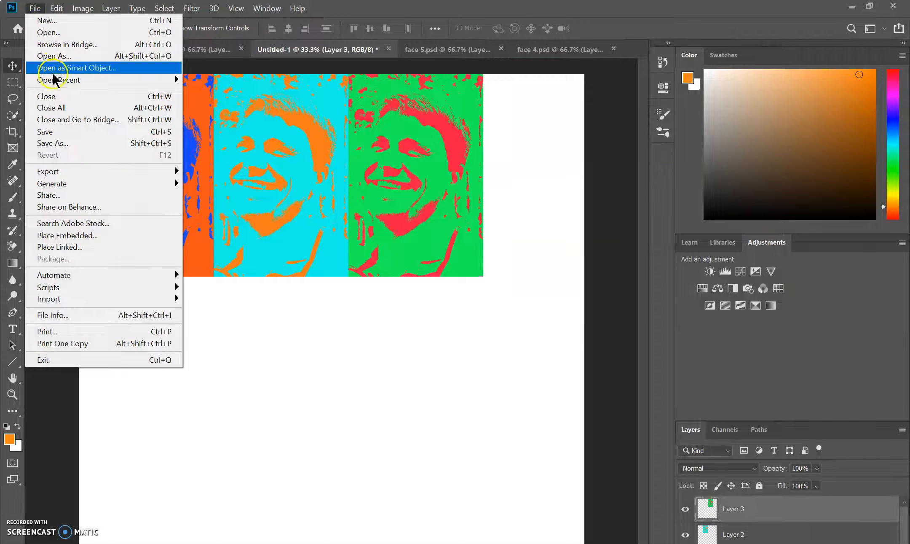
pyautogui.moveTo(71, 80)
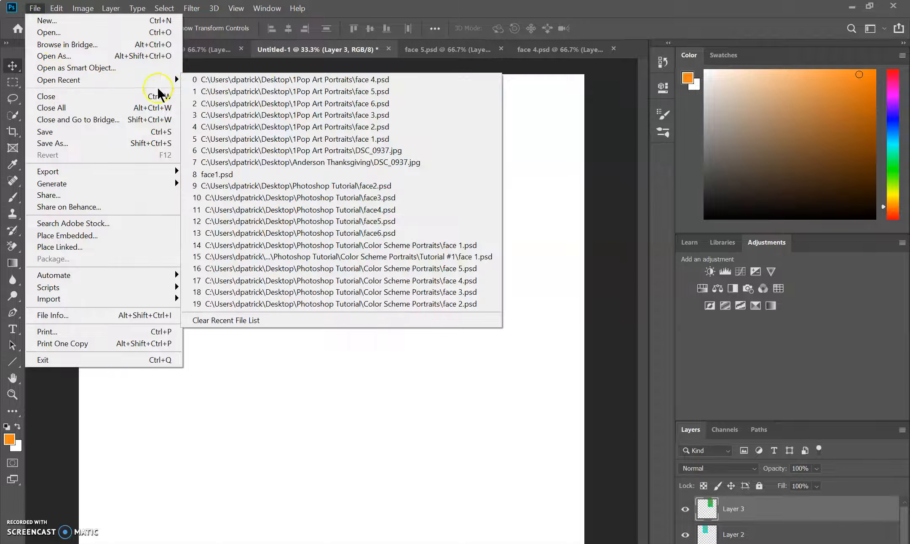
pyautogui.click(251, 114)
pyautogui.moveTo(276, 311); pyautogui.dragTo(142, 376)
# - Open the recent file face 2.psd and copy its yellow and purple portrait into the middle of the second row
pyautogui.click(32, 9)
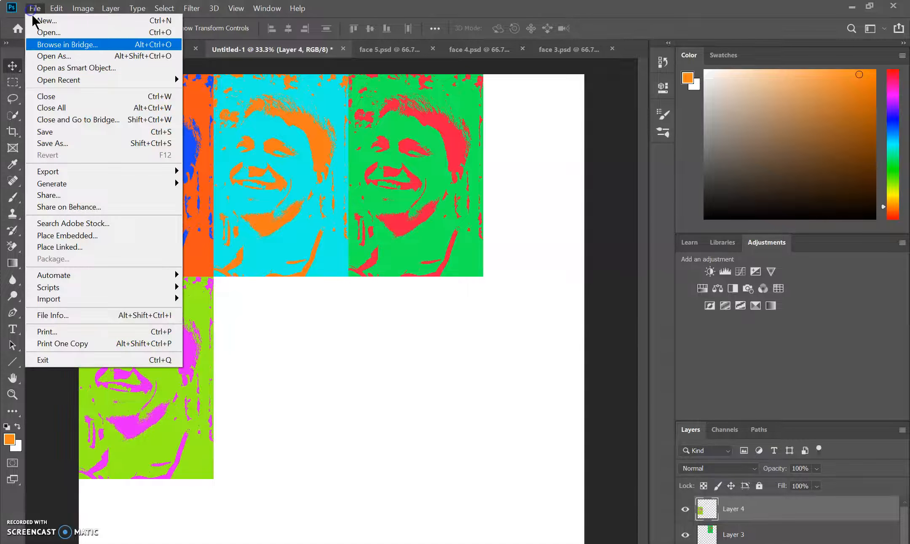
pyautogui.moveTo(59, 82)
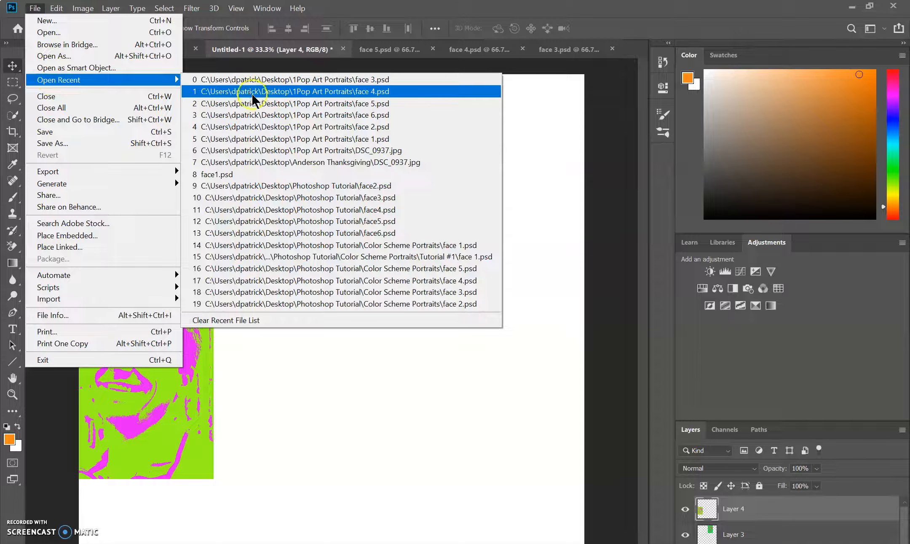
pyautogui.click(270, 123)
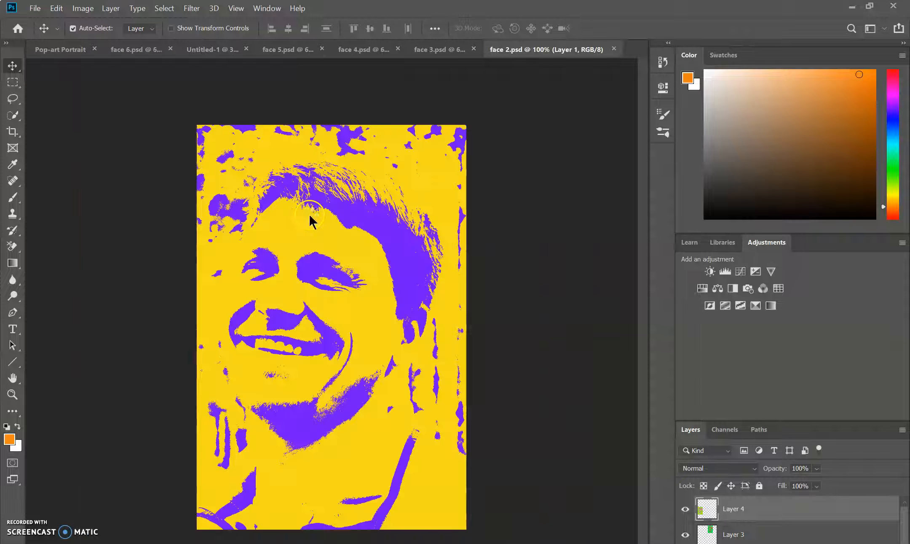
pyautogui.moveTo(325, 325); pyautogui.dragTo(287, 361)
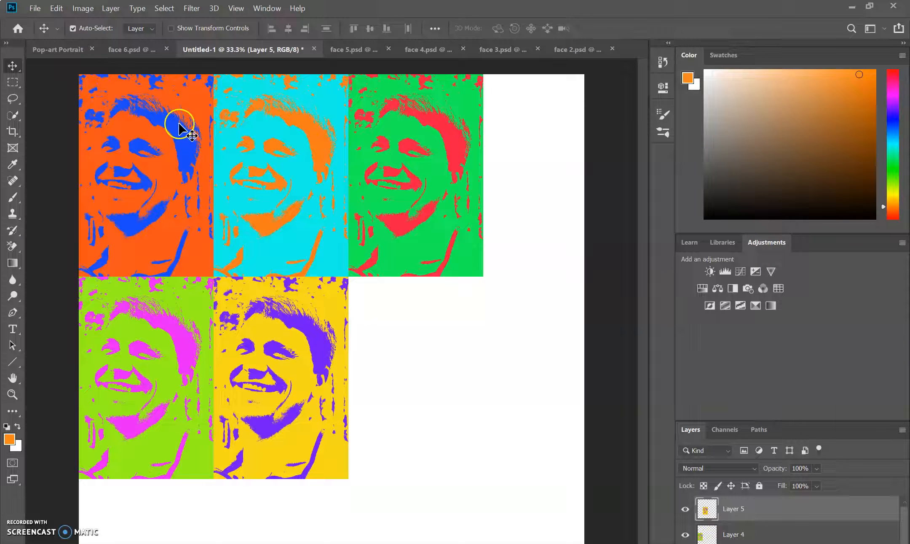
# - Open the recent file face 1.psd and copy its orange and blue portrait into the last position of the second row
pyautogui.click(35, 8)
pyautogui.moveTo(62, 81)
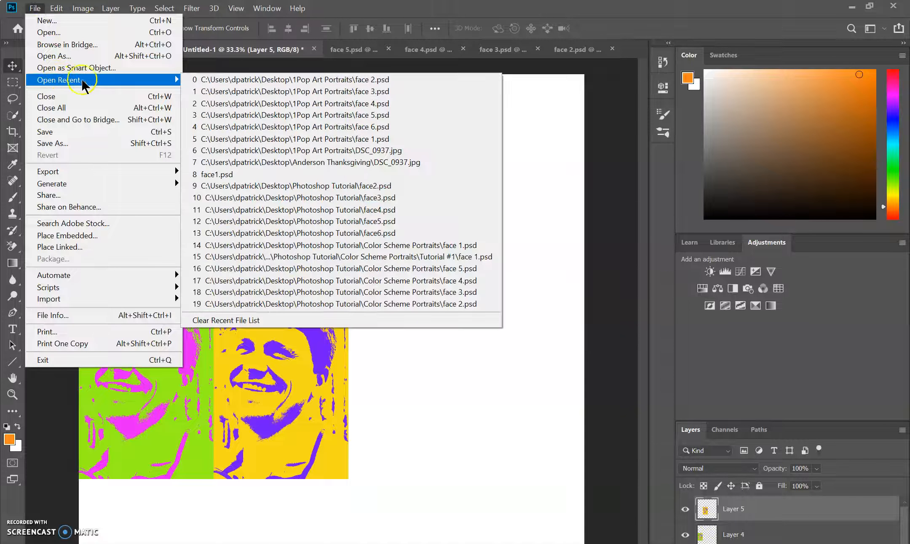
pyautogui.click(256, 137)
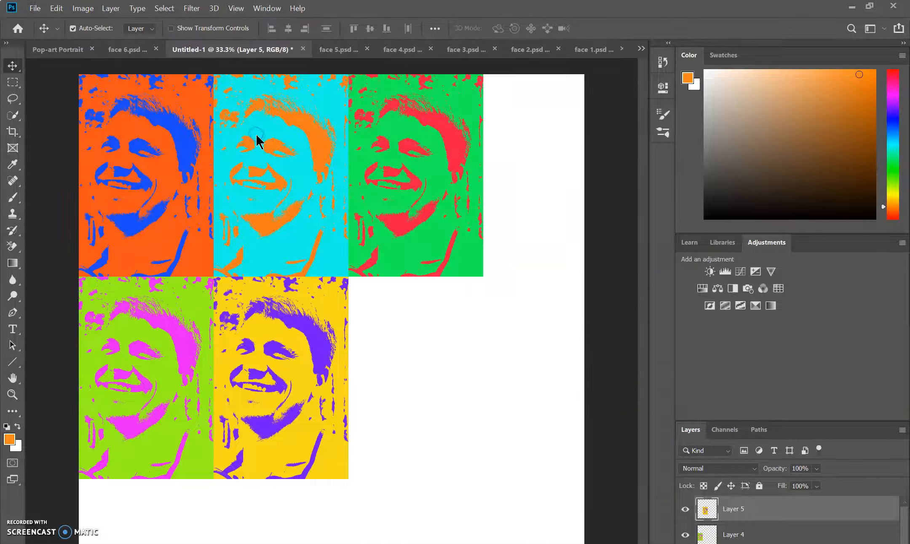
pyautogui.moveTo(302, 356); pyautogui.dragTo(417, 382)
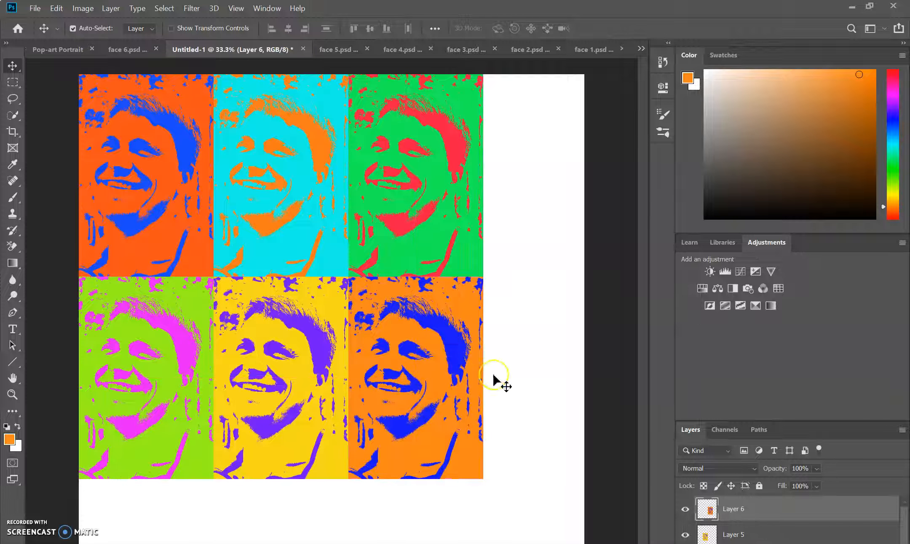
# - Swap the yellow and lime portraits in the second row so yellow comes first and lime sits in the middle
pyautogui.moveTo(271, 351); pyautogui.dragTo(154, 354)
pyautogui.moveTo(158, 300); pyautogui.dragTo(291, 300)
pyautogui.click(144, 356)
pyautogui.moveTo(144, 356); pyautogui.dragTo(130, 330)
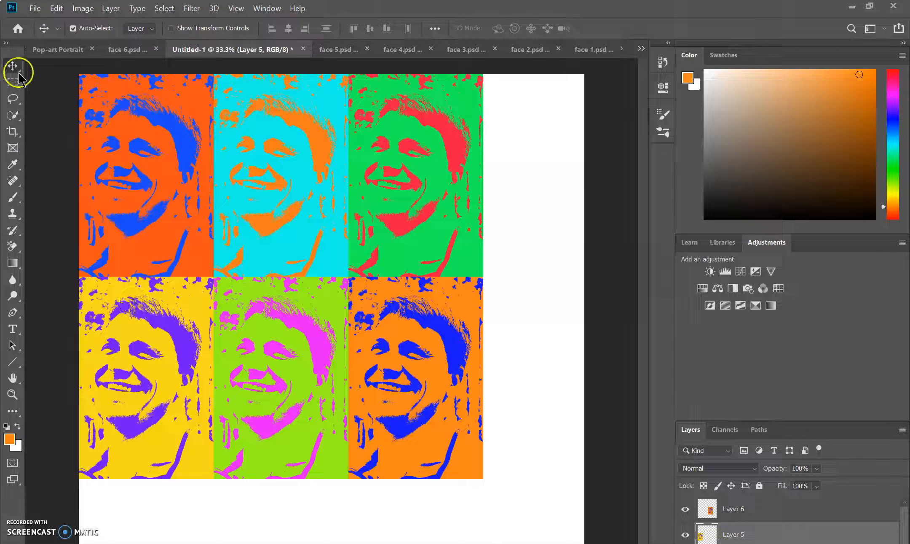
# - Crop the canvas at a 12 by 12 ratio to the outer edges of the six portraits, removing the surplus white area
pyautogui.click(12, 133)
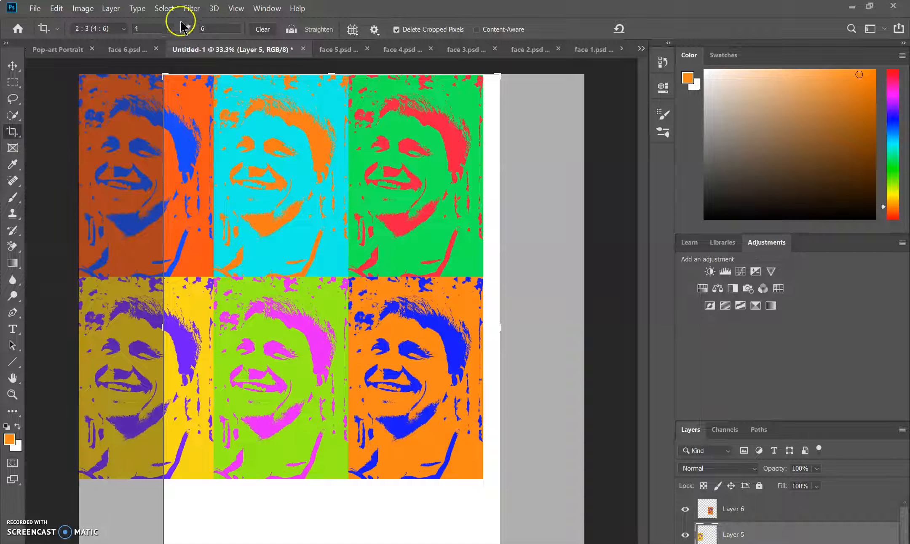
pyautogui.write('12')
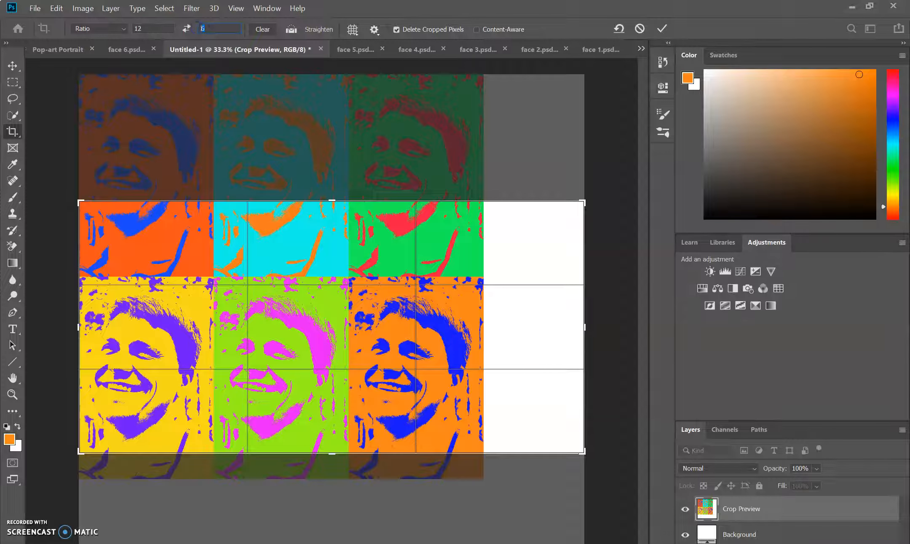
pyautogui.write('12')
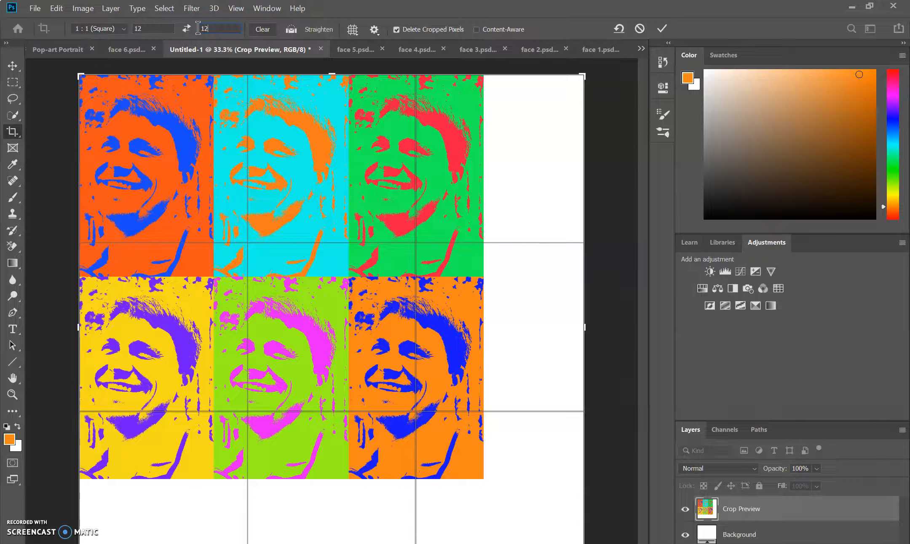
pyautogui.moveTo(584, 542); pyautogui.dragTo(530, 534)
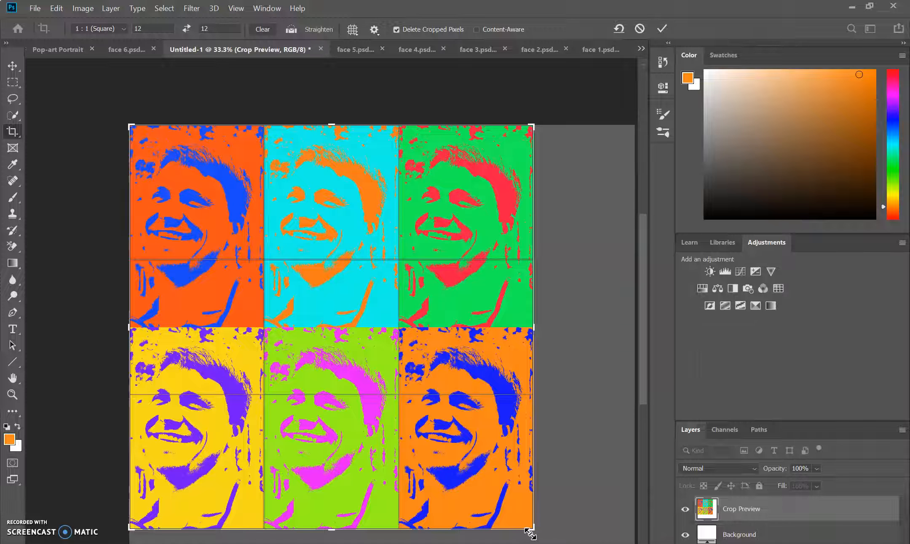
pyautogui.press('Return')
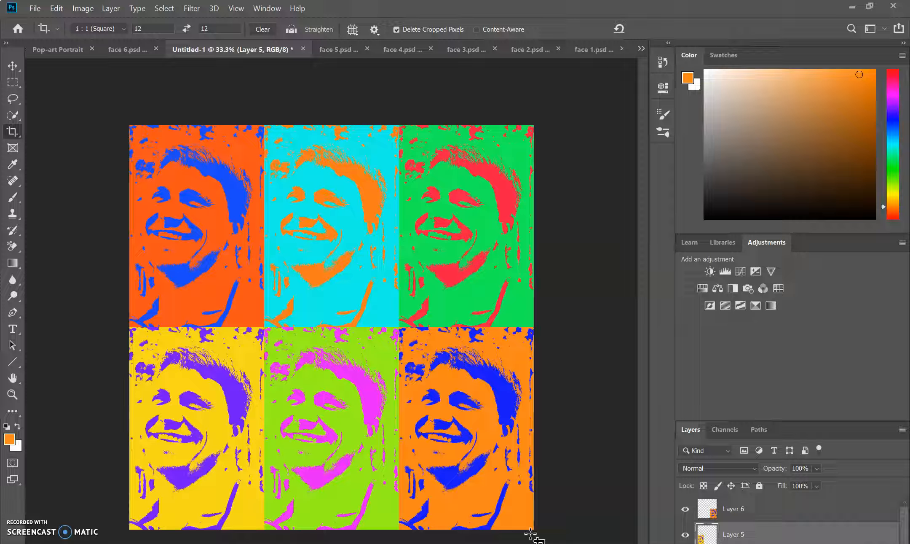
pyautogui.click(34, 8)
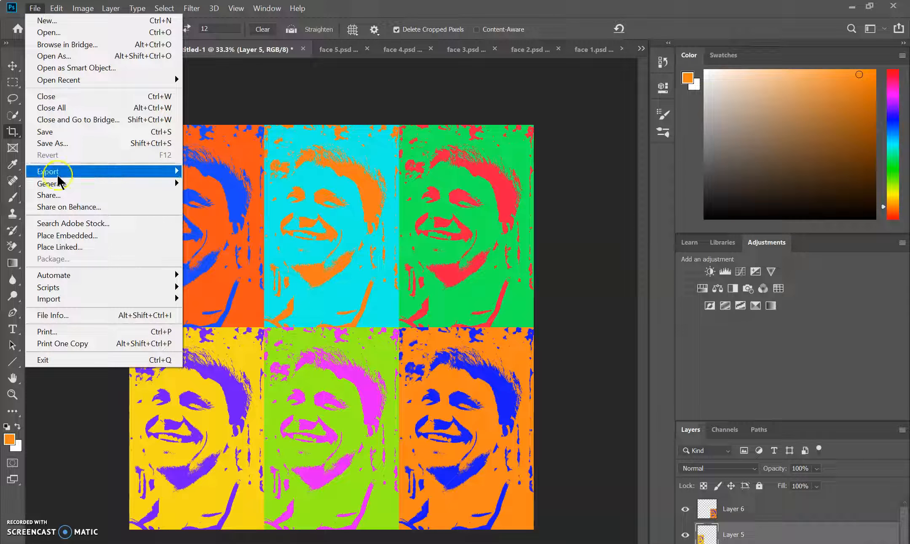
pyautogui.click(36, 9)
pyautogui.click(36, 9)
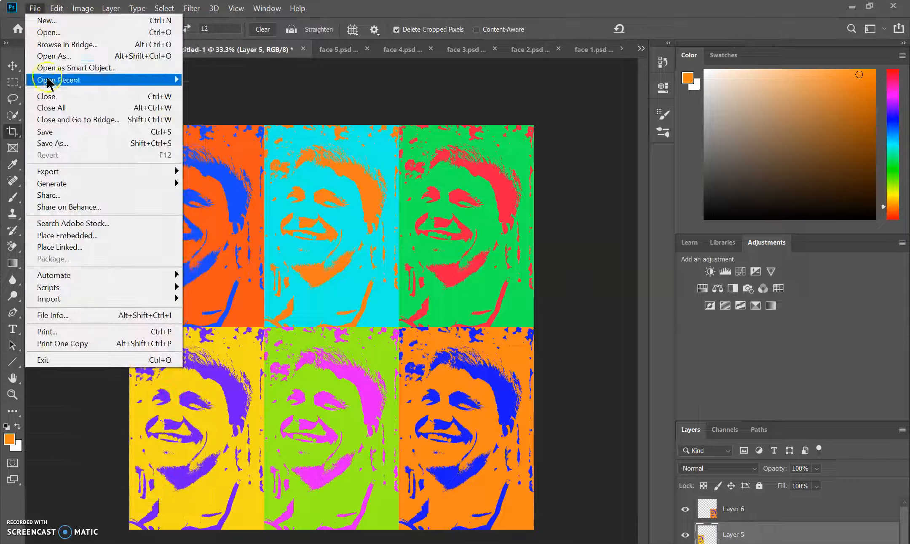
pyautogui.click(216, 92)
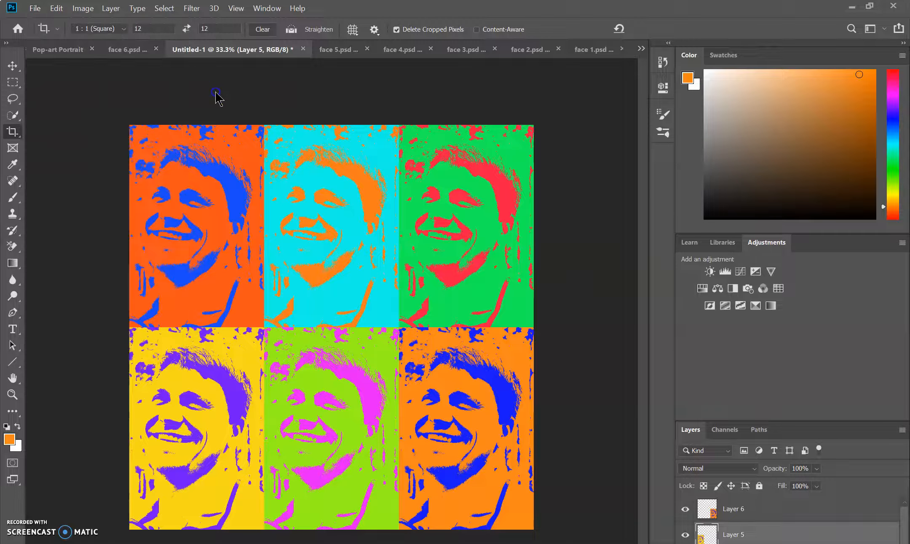